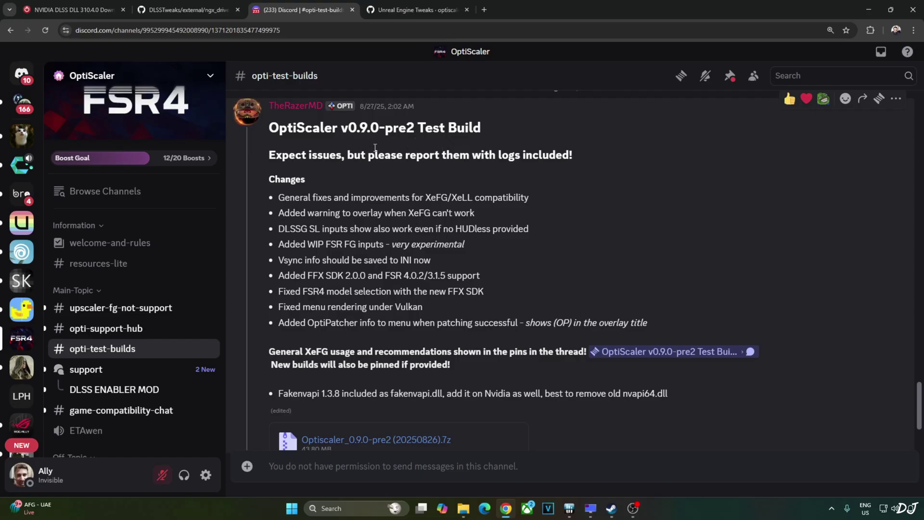
# Step: Finish reading the OptiScaler v0.9.0-pre2 test-build post and close the Discord tab
pyautogui.moveTo(454, 452)
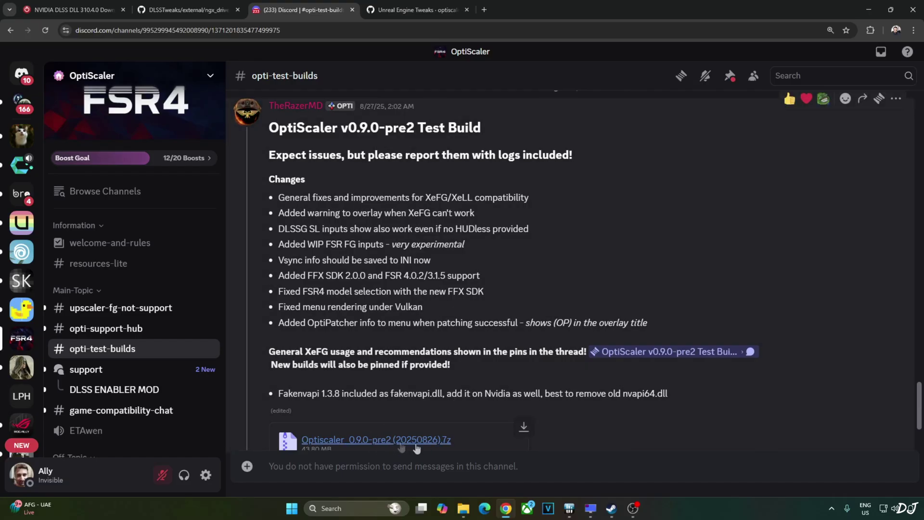
pyautogui.hotkey('ctrl', 'w')
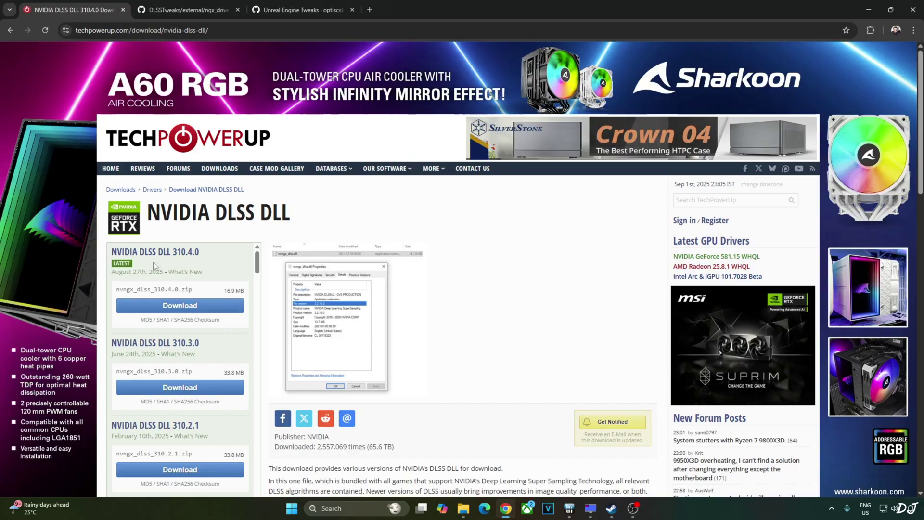
# Step: Download DLSS DLL 310.4.0 from TechPowerUp and copy the DilateMotionVectors=0 Engine.ini snippet
pyautogui.click(180, 306)
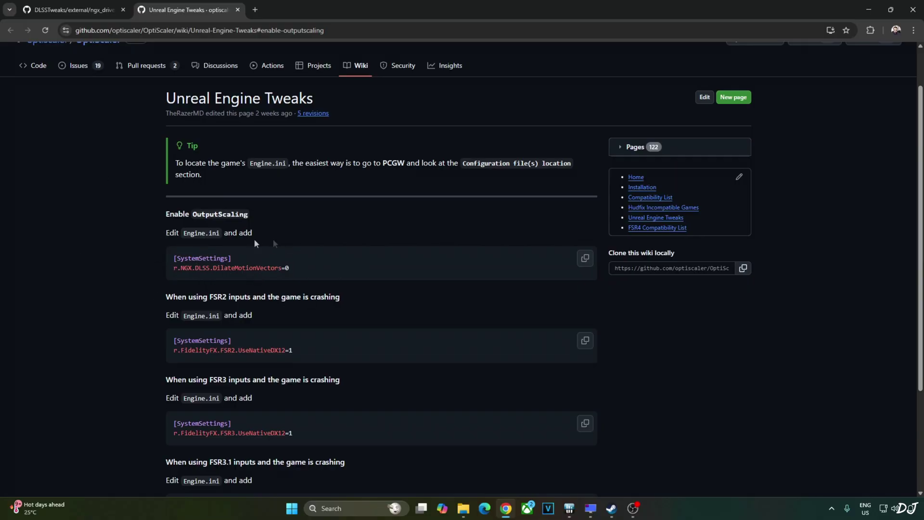
pyautogui.click(585, 259)
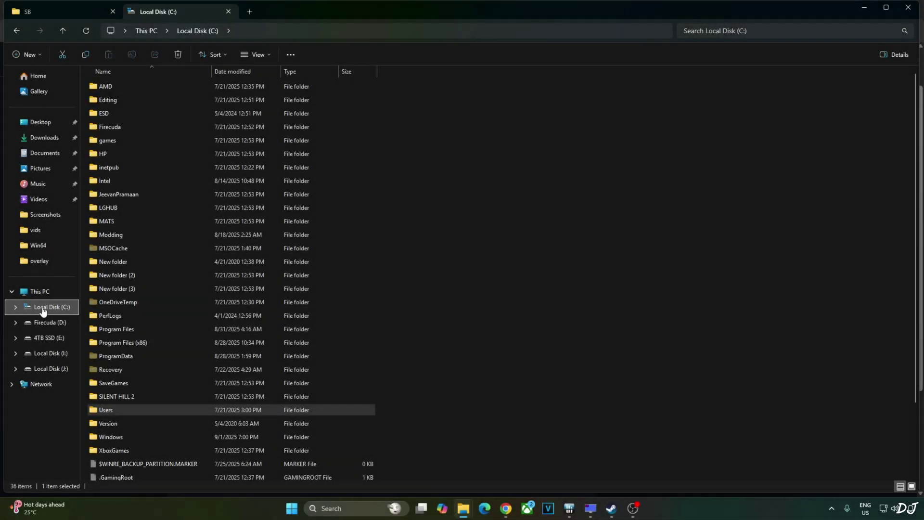
# Step: Open the user profile's hidden AppData folder from C:\Users, checking that hidden items are shown
pyautogui.doubleClick(132, 413)
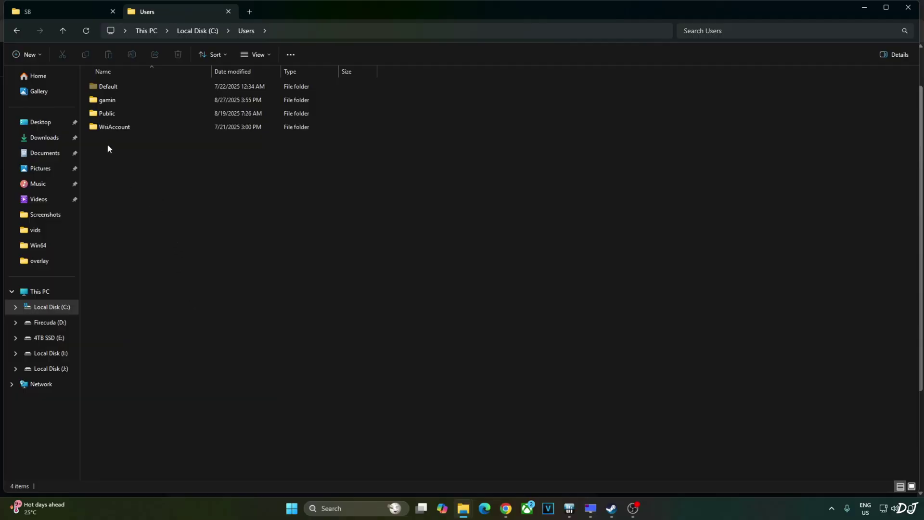
pyautogui.doubleClick(130, 99)
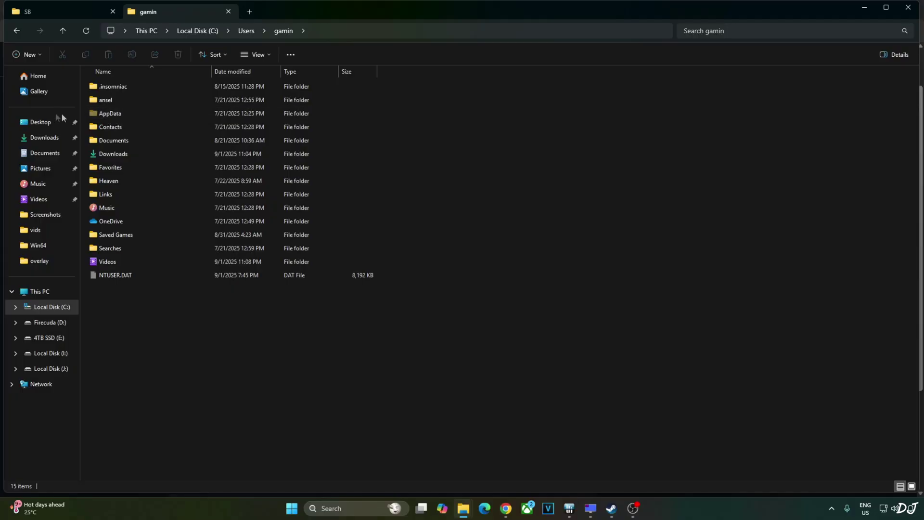
pyautogui.click(247, 56)
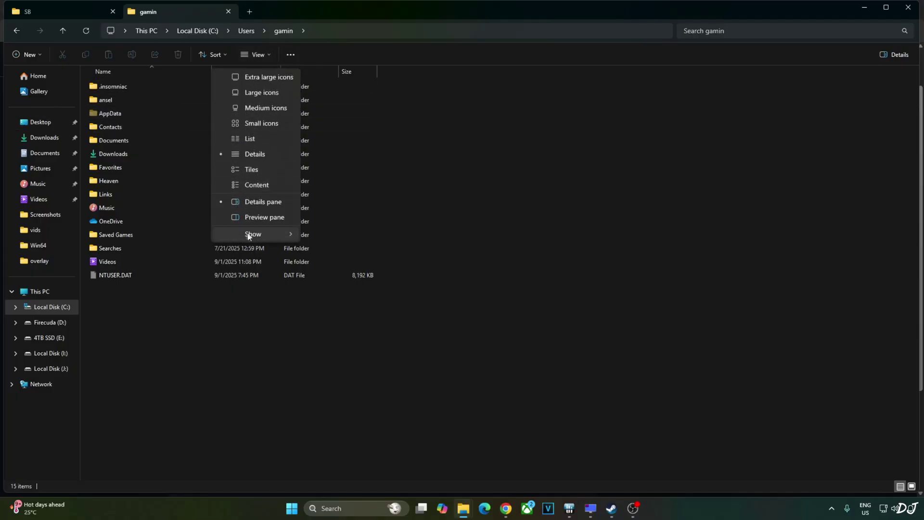
pyautogui.moveTo(264, 233)
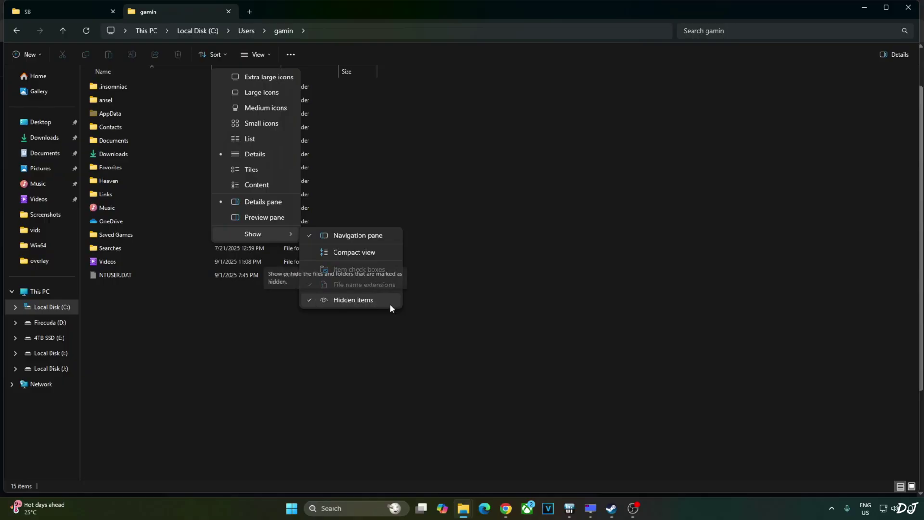
pyautogui.press('Escape')
pyautogui.click(116, 115)
pyautogui.doubleClick(116, 115)
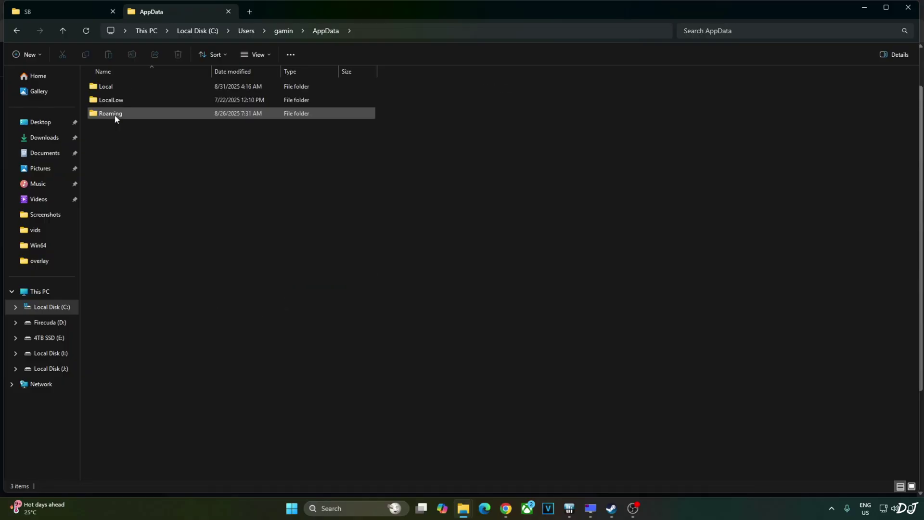
# Step: Go into Local\SB\Saved\Config\WindowsNoEditor and open Engine.ini in Notepad
pyautogui.doubleClick(120, 88)
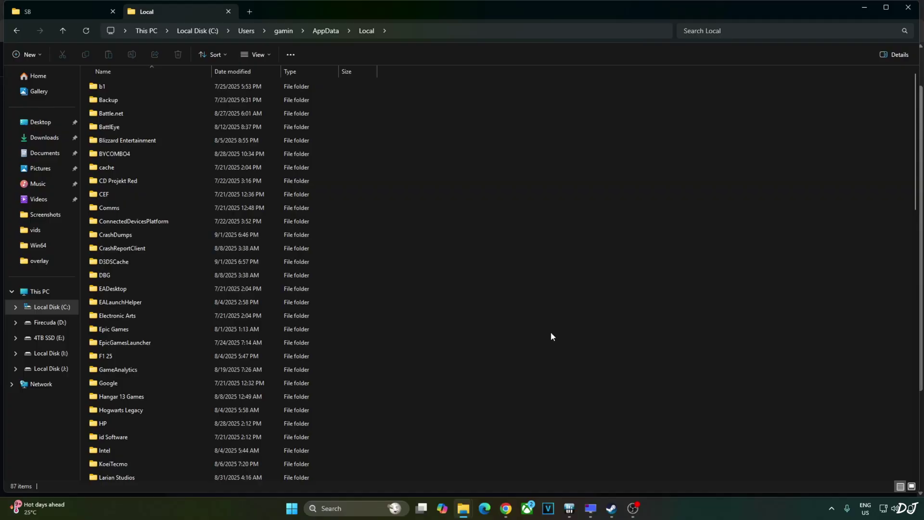
pyautogui.scroll(-13, 552, 336)
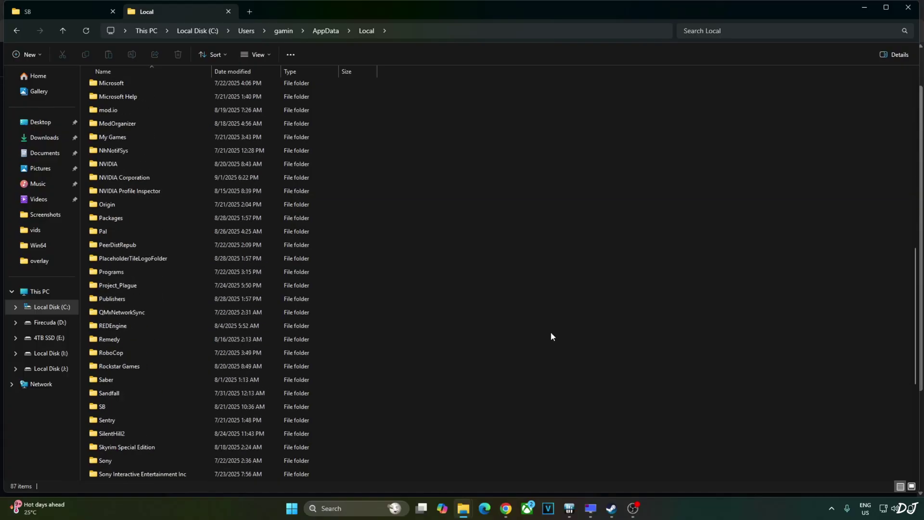
pyautogui.scroll(-1, 552, 336)
pyautogui.doubleClick(103, 366)
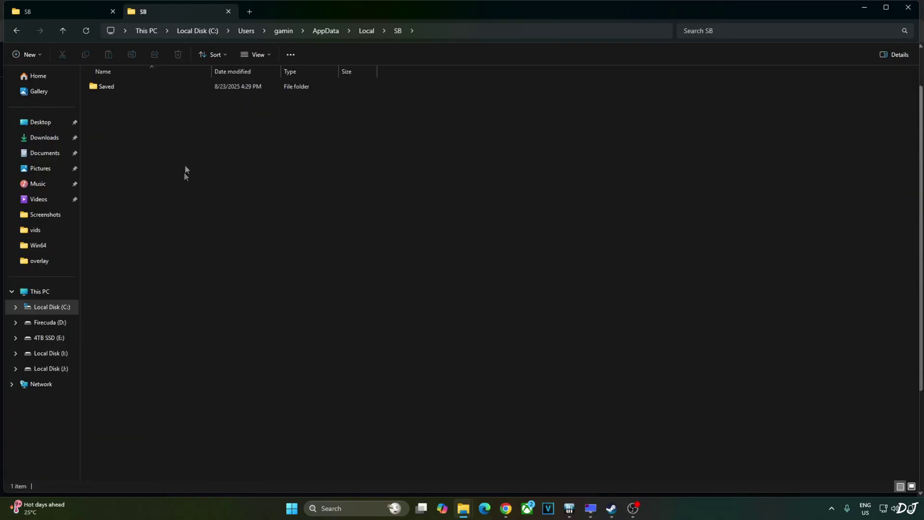
pyautogui.doubleClick(119, 90)
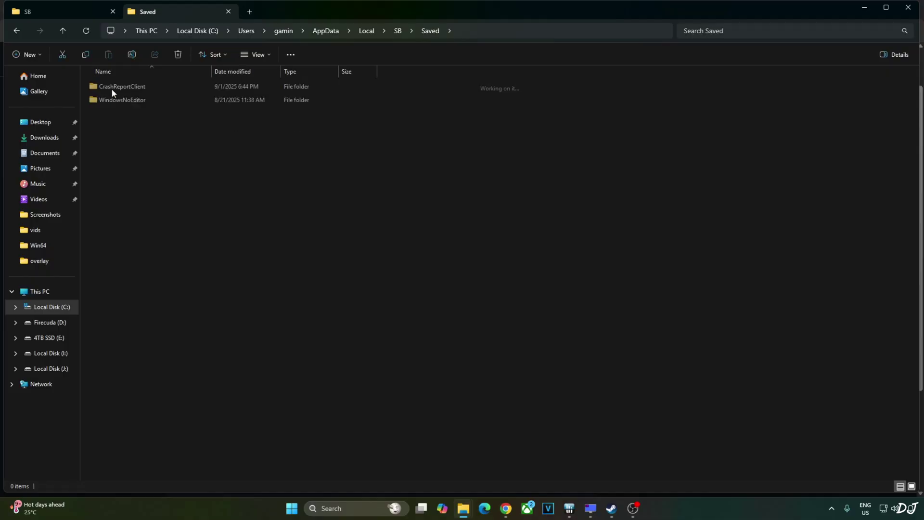
pyautogui.doubleClick(112, 88)
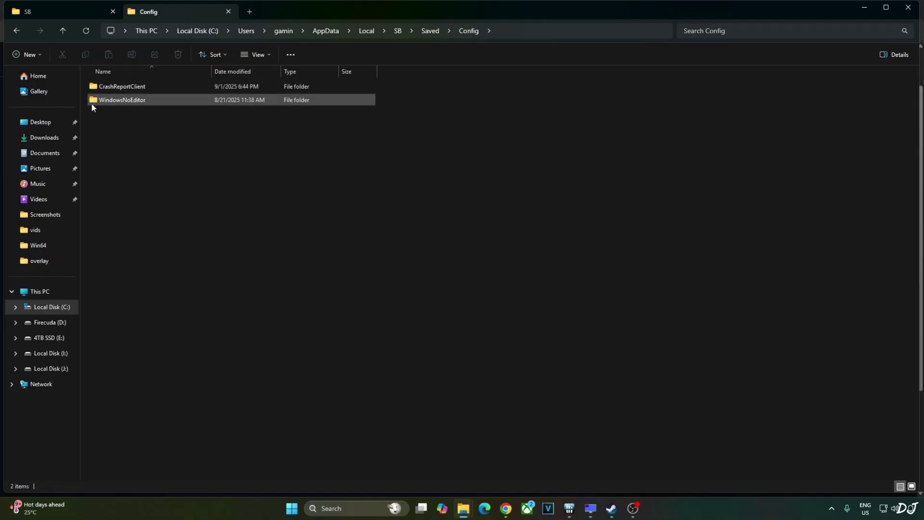
pyautogui.doubleClick(114, 99)
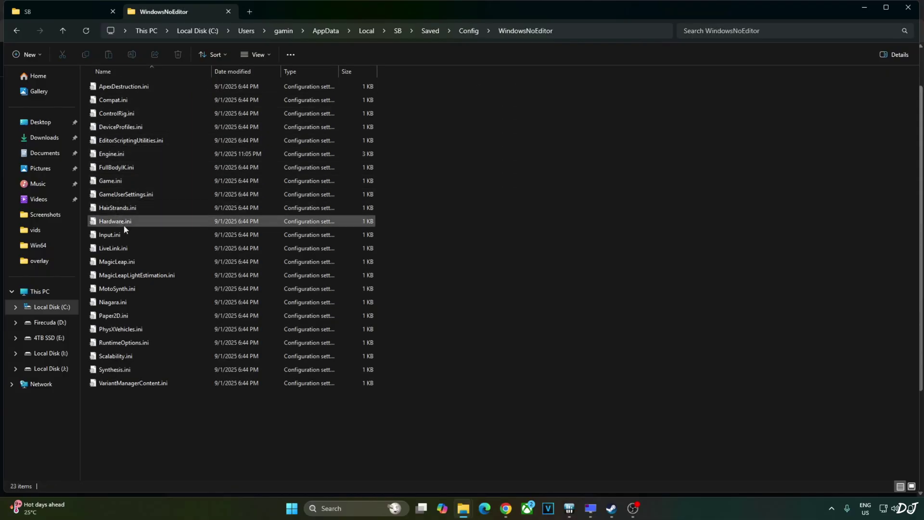
pyautogui.doubleClick(112, 154)
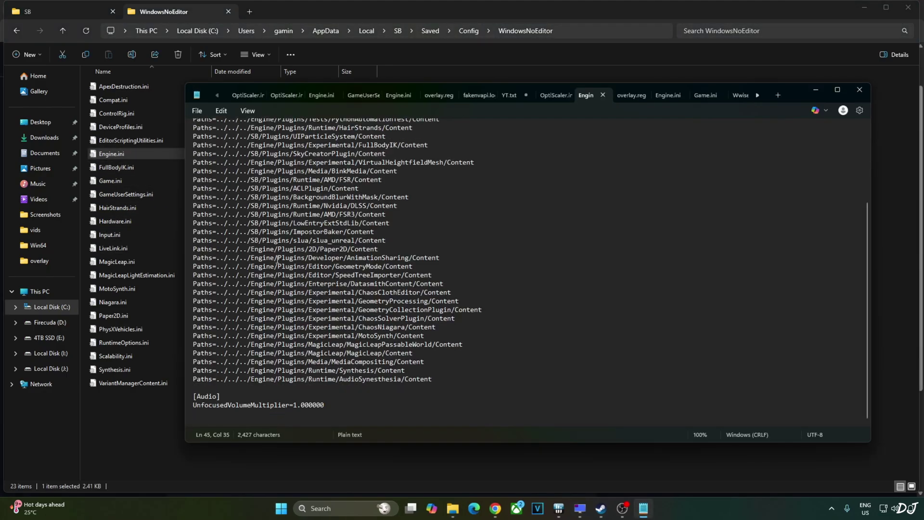
# Step: Paste the [SystemSettings] r.NGX.DLSS.DilateMotionVectors=0 snippet below [Audio], save Engine.ini, and close Notepad
pyautogui.press('Return')
pyautogui.press('Return')
pyautogui.rightClick(218, 424)
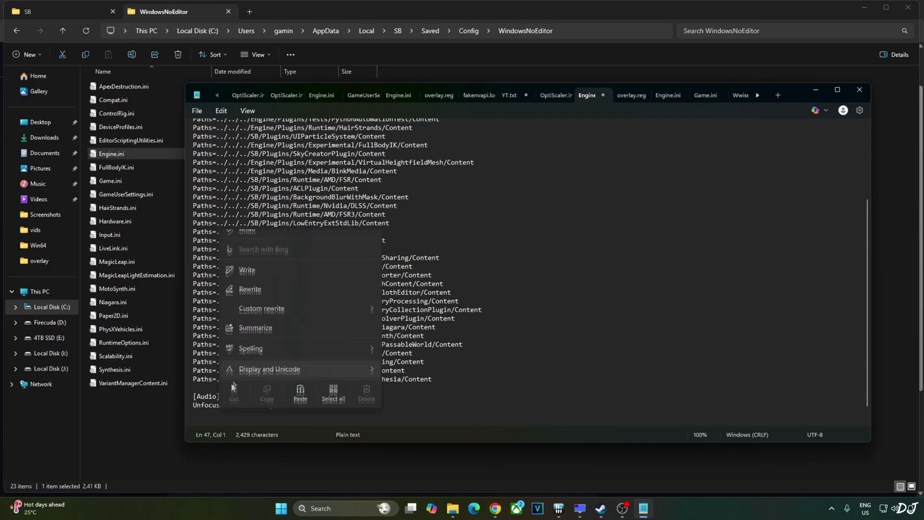
pyautogui.click(300, 407)
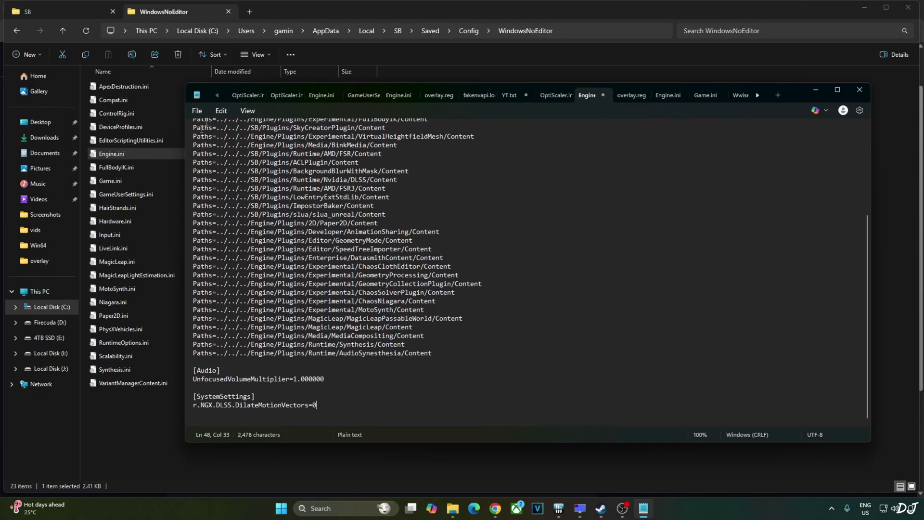
pyautogui.click(197, 111)
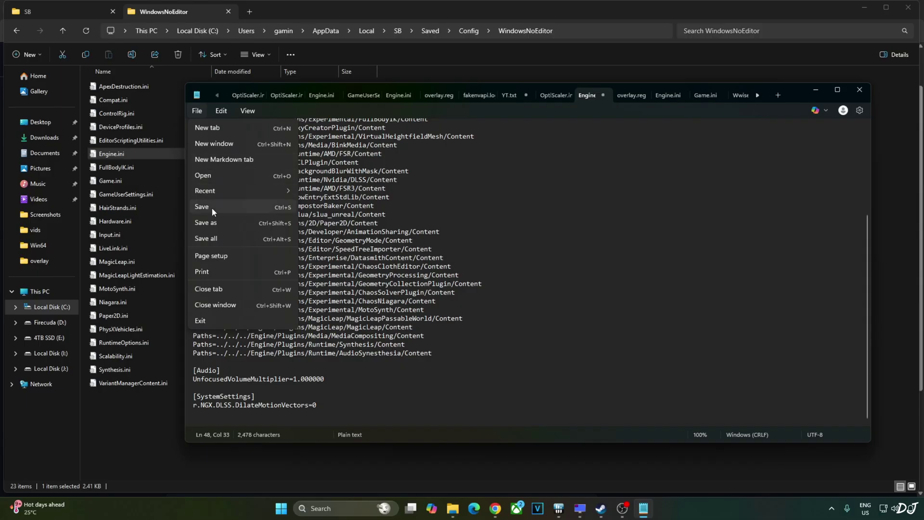
pyautogui.click(212, 208)
pyautogui.click(860, 89)
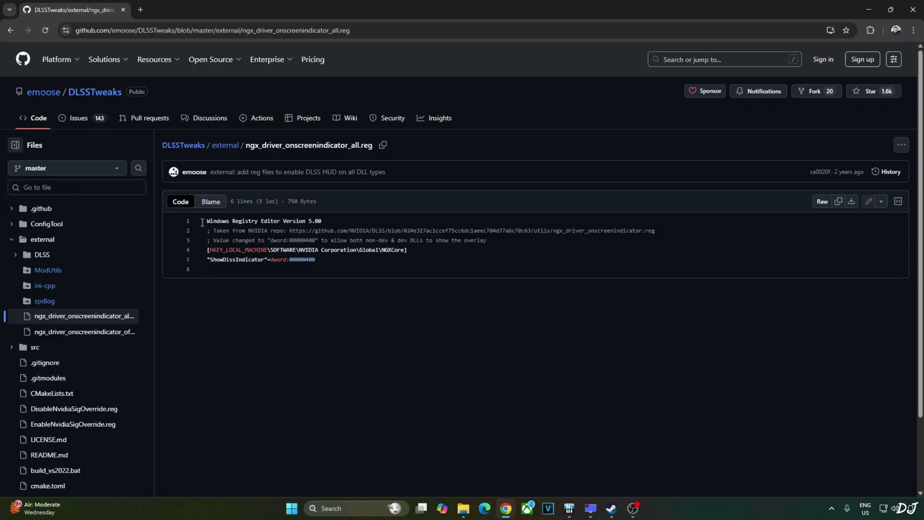
# Step: Copy lines 1–5 of ngx_driver_onscreenindicator_all.reg from the DLSSTweaks GitHub page
pyautogui.moveTo(208, 220); pyautogui.dragTo(315, 260)
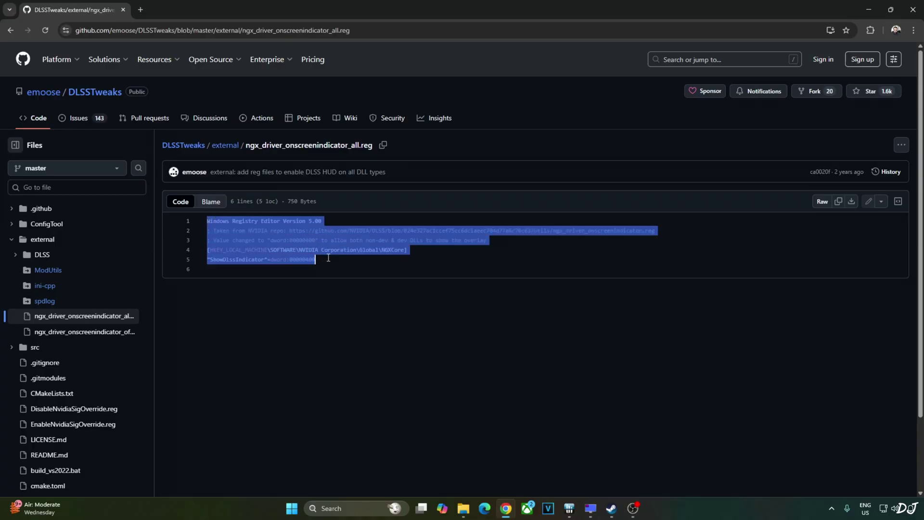
pyautogui.rightClick(324, 258)
pyautogui.click(358, 290)
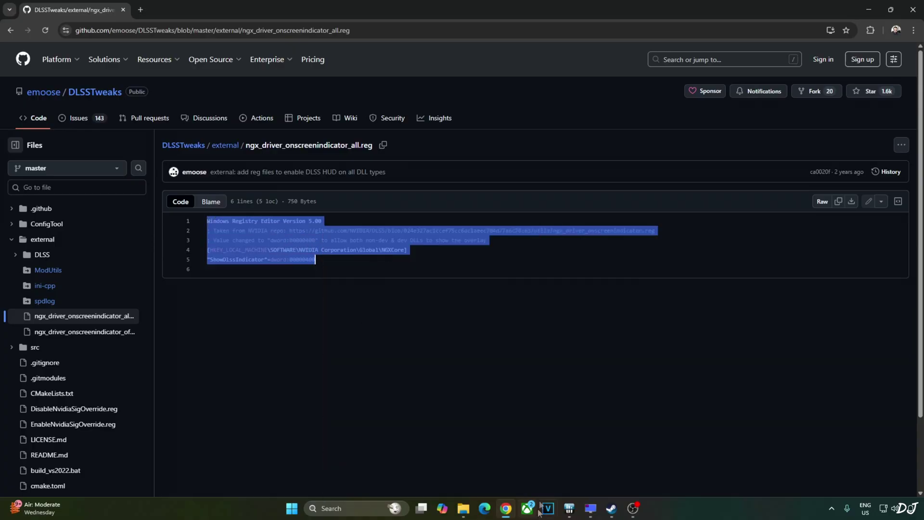
pyautogui.click(464, 508)
pyautogui.rightClick(139, 143)
# Step: Create a new text file in the overlay folder and rename it overlay.reg
pyautogui.moveTo(170, 219)
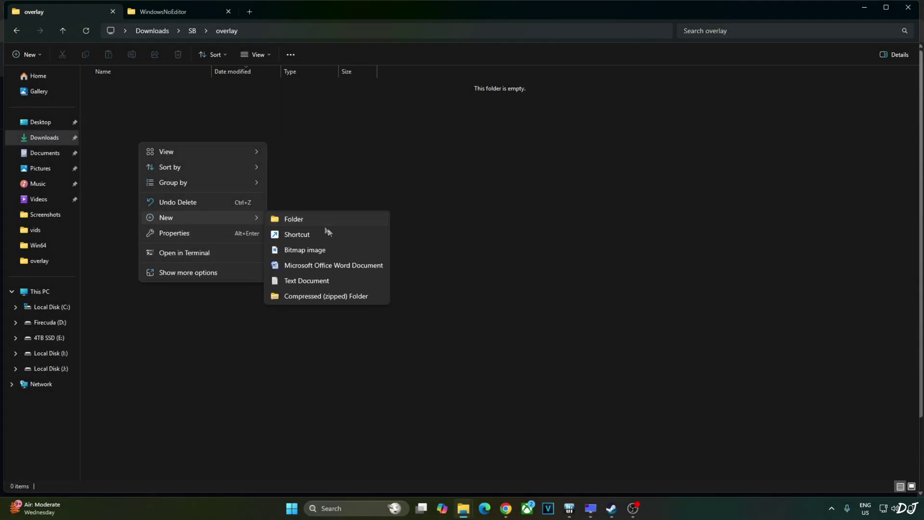
pyautogui.click(305, 283)
pyautogui.write('overlay')
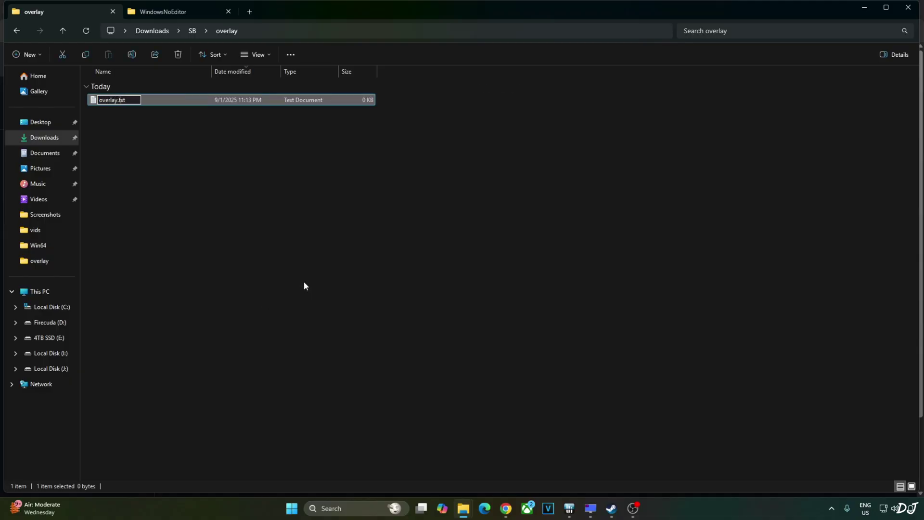
pyautogui.press('End')
pyautogui.press('BackSpace')
pyautogui.press('BackSpace')
pyautogui.press('BackSpace')
pyautogui.write('reg')
pyautogui.press('Return')
pyautogui.press('Return')
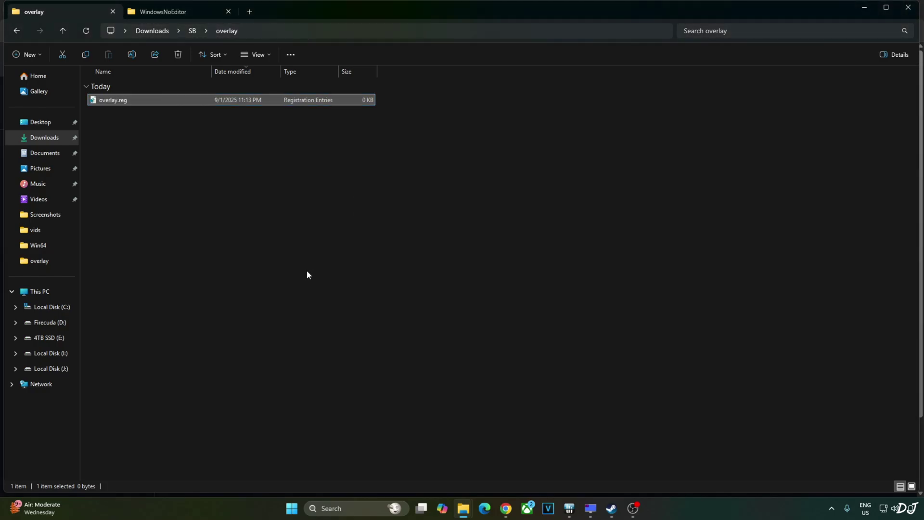
# Step: Open overlay.reg in Notepad, paste the copied registry text, and save it
pyautogui.rightClick(115, 105)
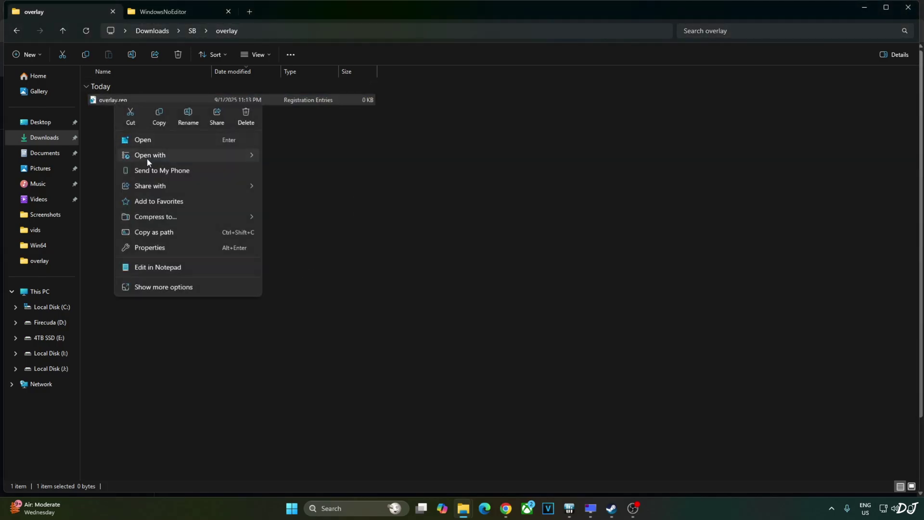
pyautogui.click(255, 155)
pyautogui.click(296, 158)
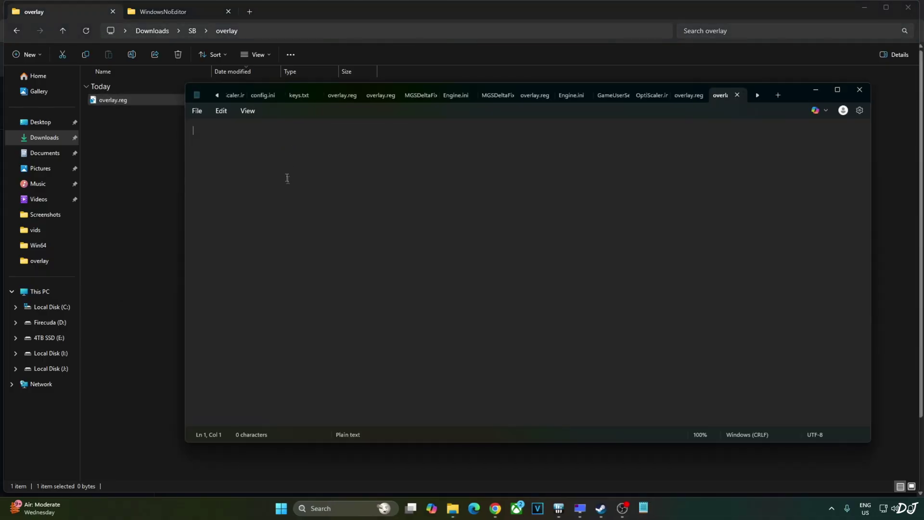
pyautogui.rightClick(288, 179)
pyautogui.click(358, 193)
pyautogui.click(197, 111)
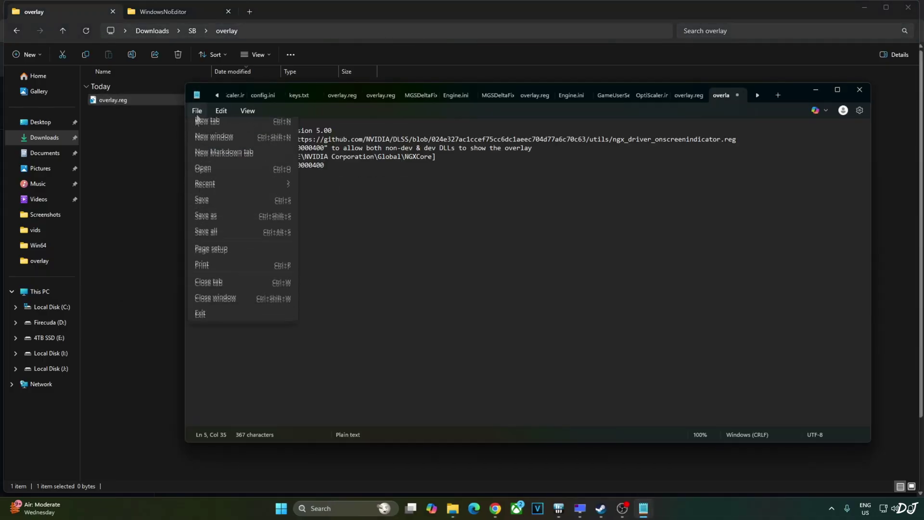
pyautogui.click(215, 206)
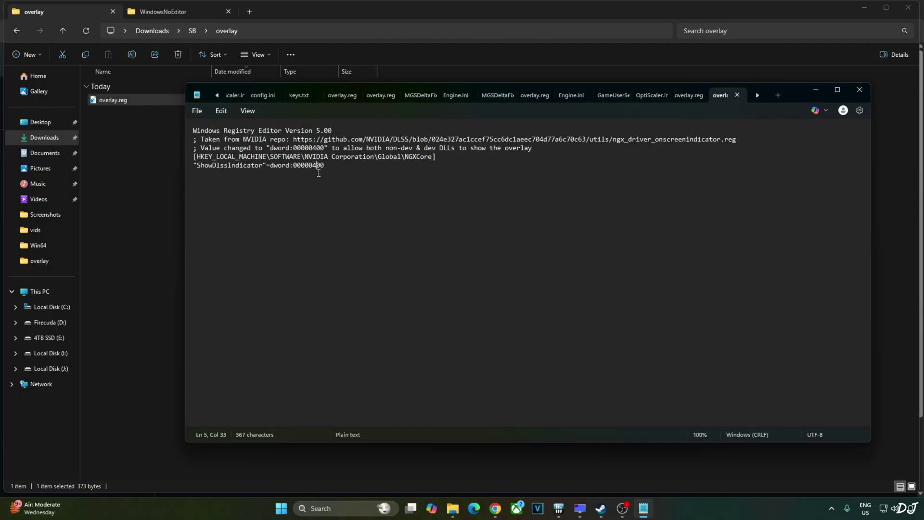
# Step: Try dword:00000000, then revert to dword:00000400, save, and close Notepad
pyautogui.moveTo(312, 165); pyautogui.dragTo(317, 165)
pyautogui.write('0')
pyautogui.click(197, 111)
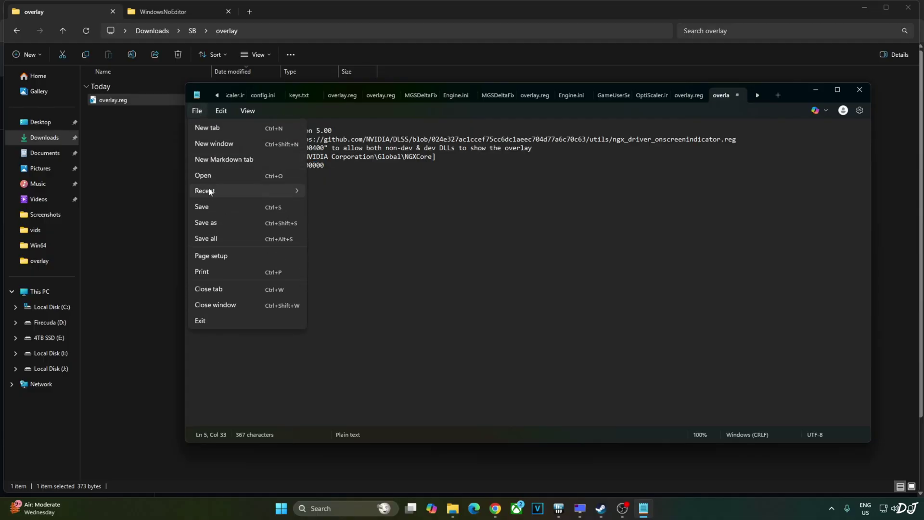
pyautogui.click(207, 207)
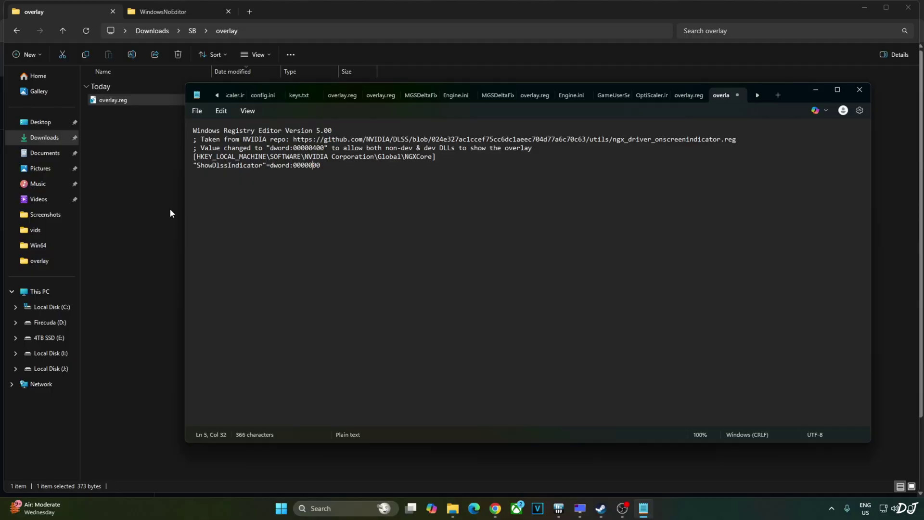
pyautogui.hotkey('ctrl', 'z')
pyautogui.click(197, 110)
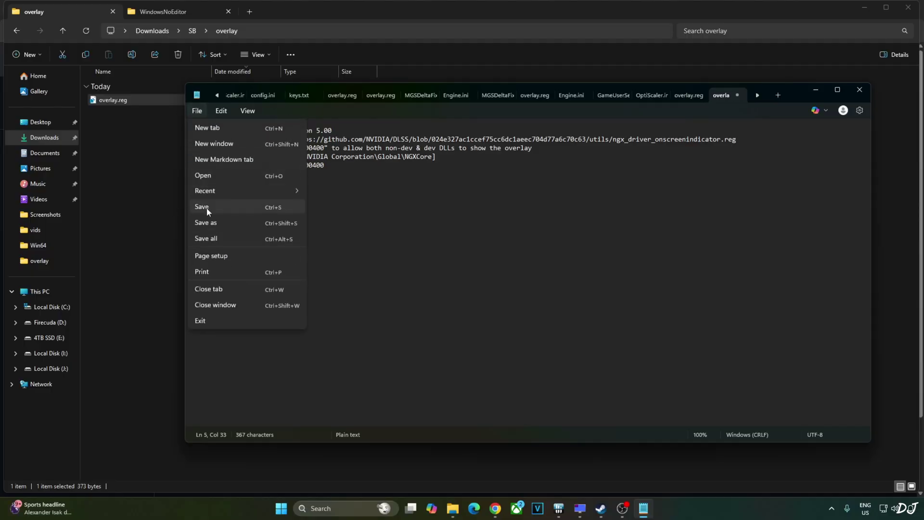
pyautogui.click(206, 208)
pyautogui.click(860, 89)
# Step: Merge overlay.reg into the registry, confirming the prompt and the success message
pyautogui.rightClick(116, 100)
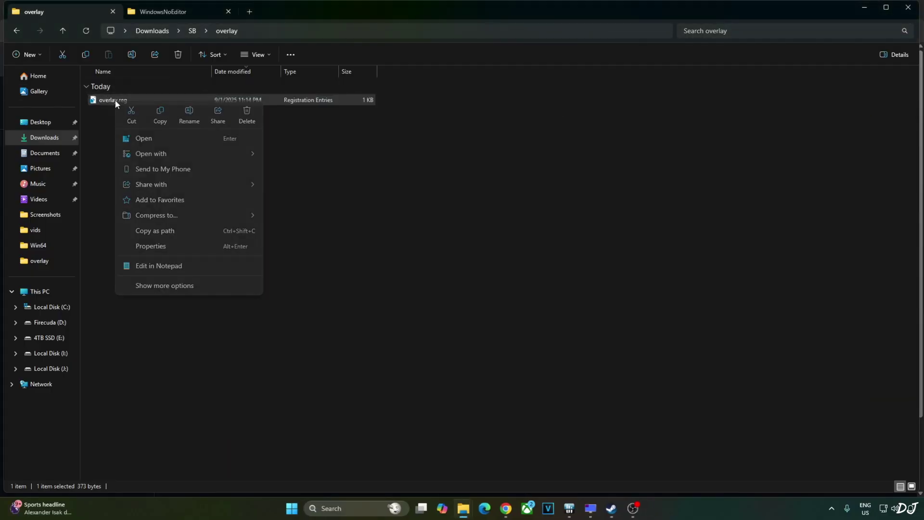
pyautogui.click(144, 138)
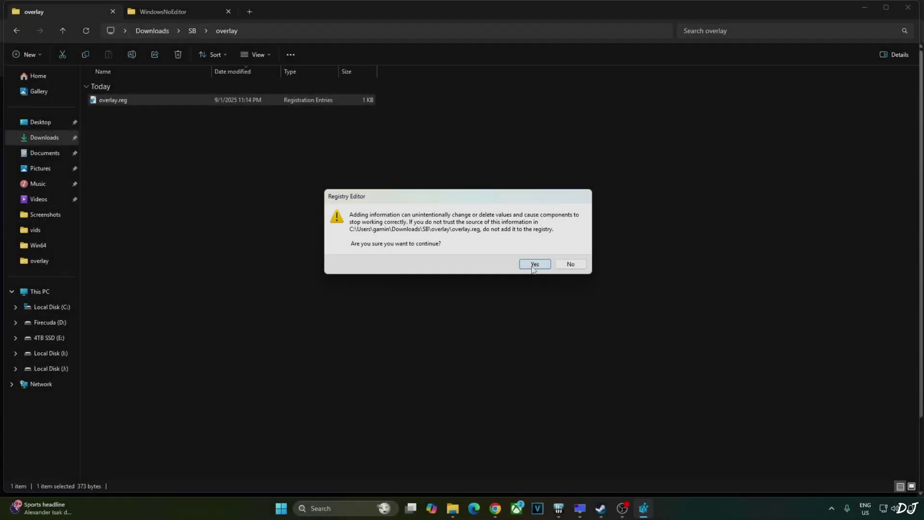
pyautogui.click(534, 264)
pyautogui.click(568, 253)
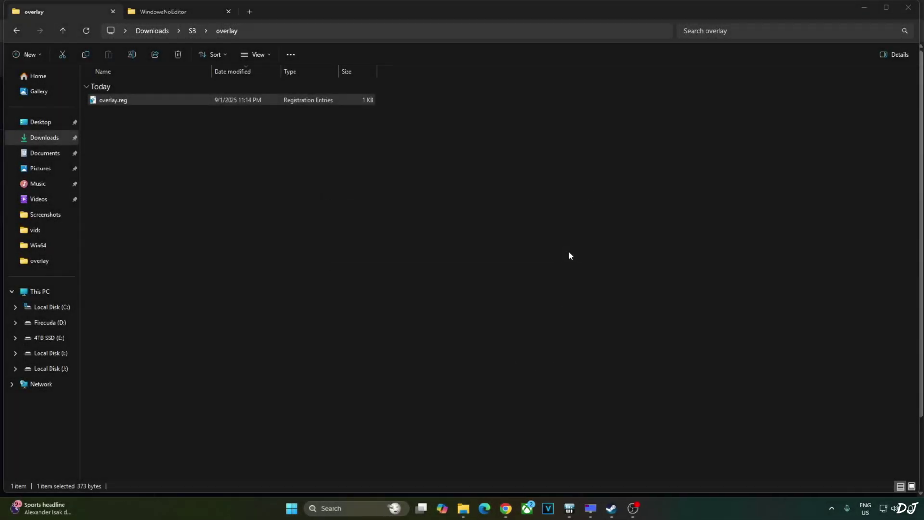
pyautogui.hotkey('alt', 'Tab')
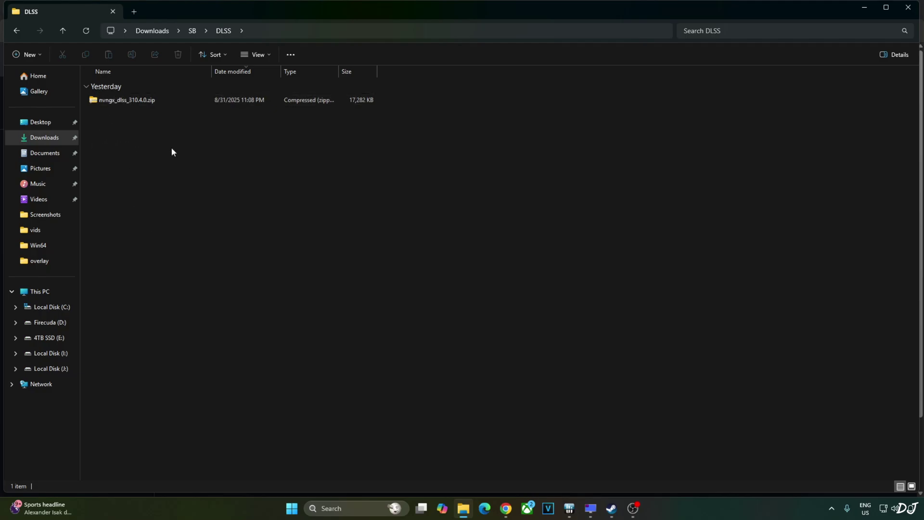
# Step: Copy nvngx_dlss.dll out of the nvngx_dlss_310.4.0.zip archive
pyautogui.doubleClick(130, 100)
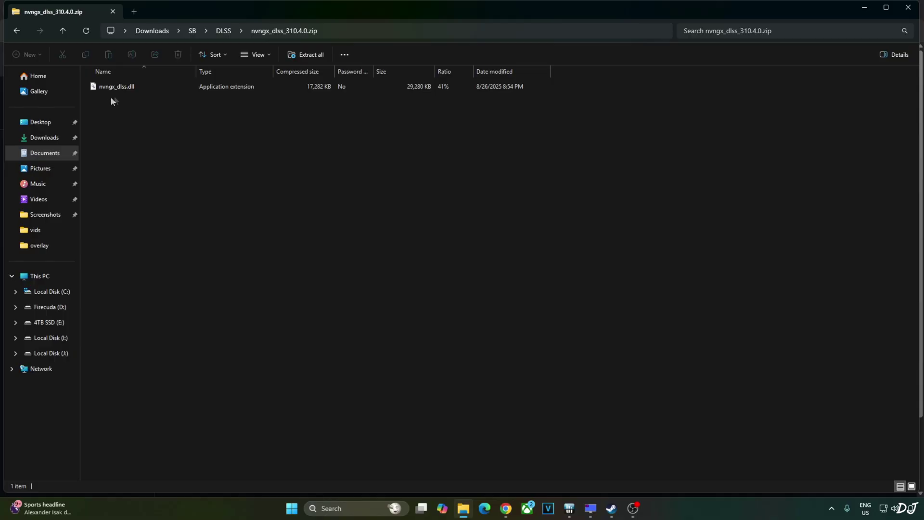
pyautogui.rightClick(114, 90)
pyautogui.click(137, 120)
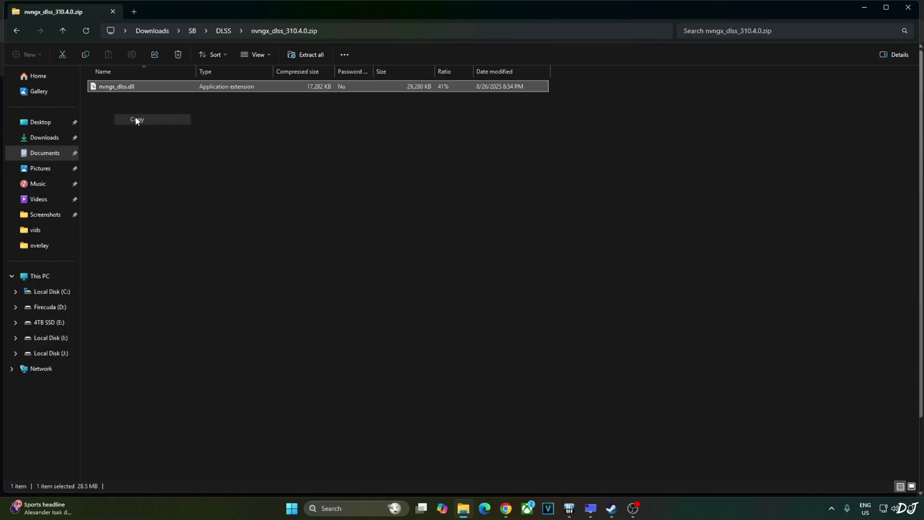
# Step: Bring Steam forward and bring up the Stellar Blade Demo library entry's context menu
pyautogui.click(612, 508)
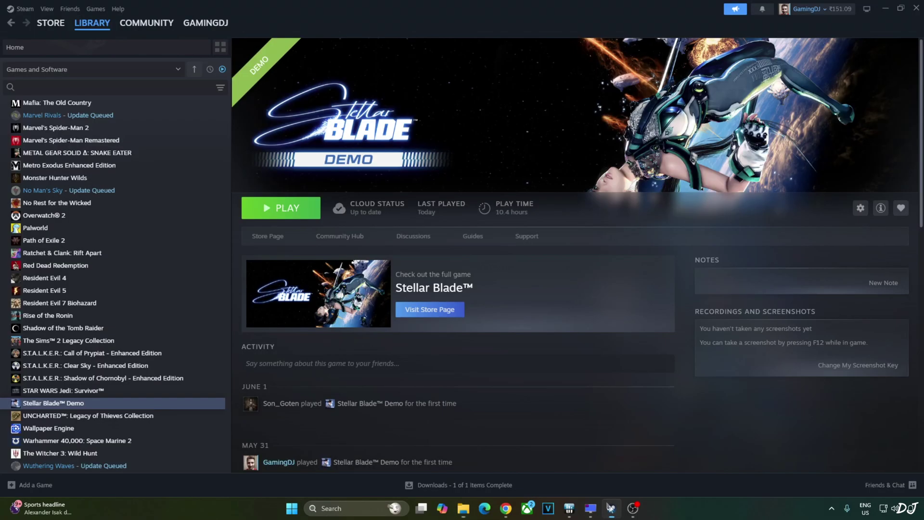
pyautogui.rightClick(96, 405)
pyautogui.moveTo(130, 461)
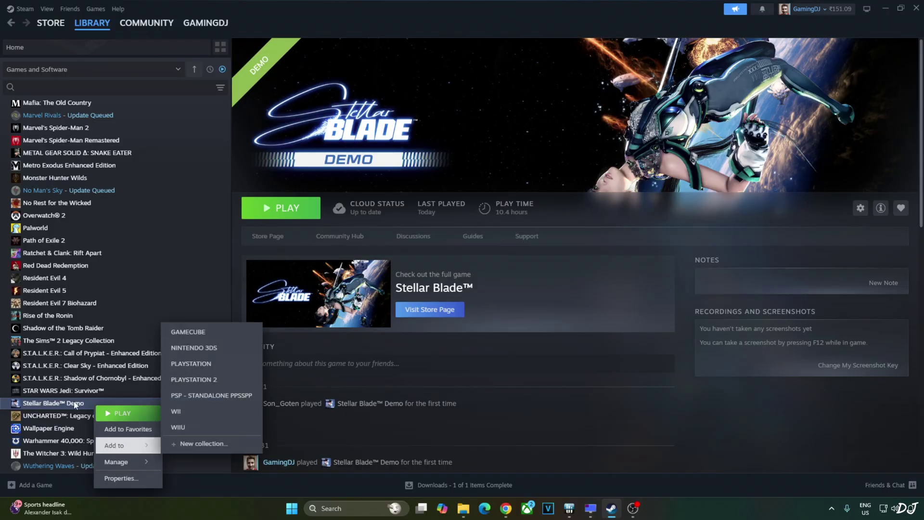
# Step: Browse the game's local files to SB\Plugins\Runtime\Nvidia\Streamline\Binaries\ThirdParty\Win64
pyautogui.click(196, 380)
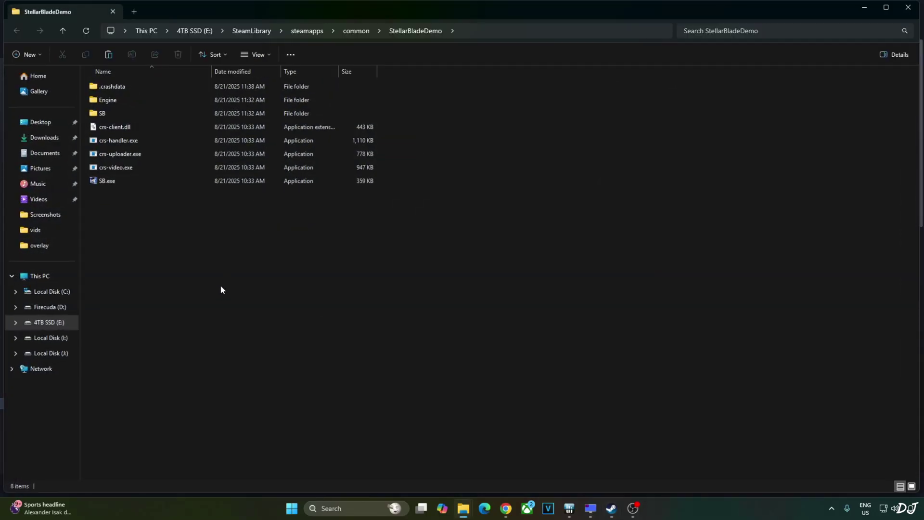
pyautogui.doubleClick(87, 119)
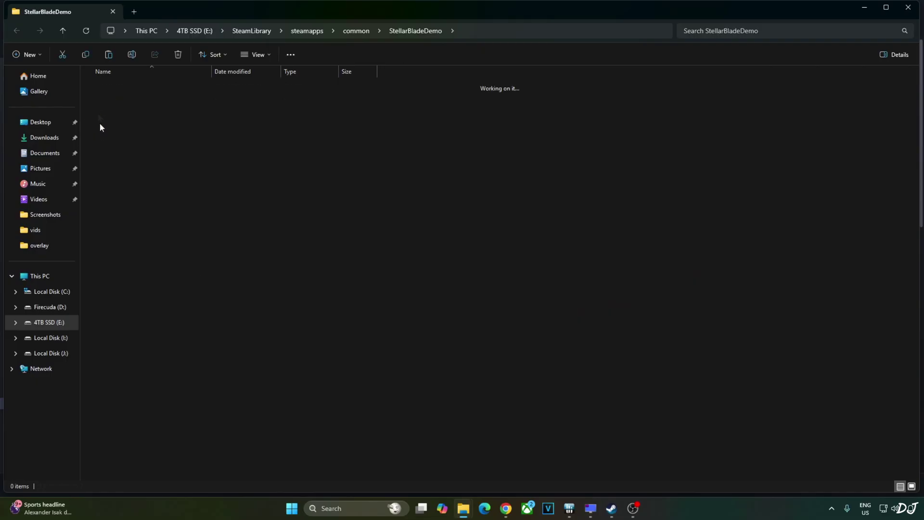
pyautogui.doubleClick(112, 116)
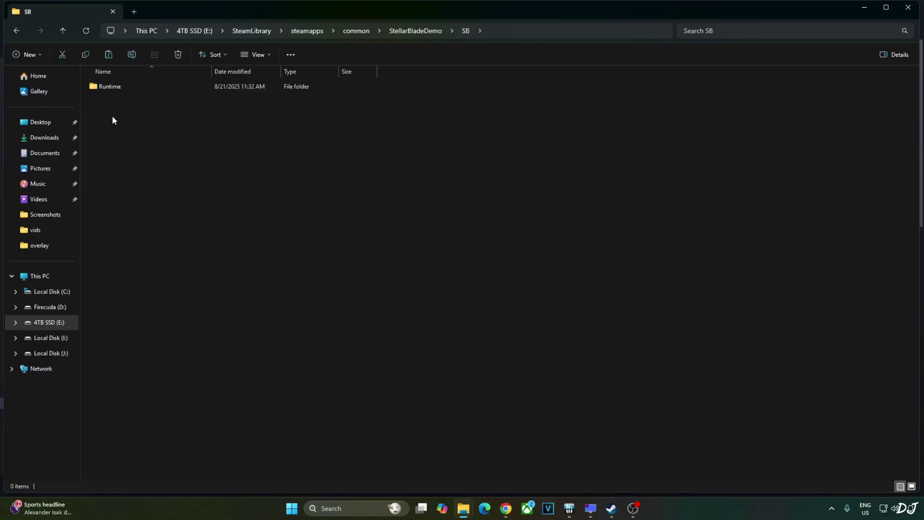
pyautogui.doubleClick(111, 88)
pyautogui.doubleClick(107, 87)
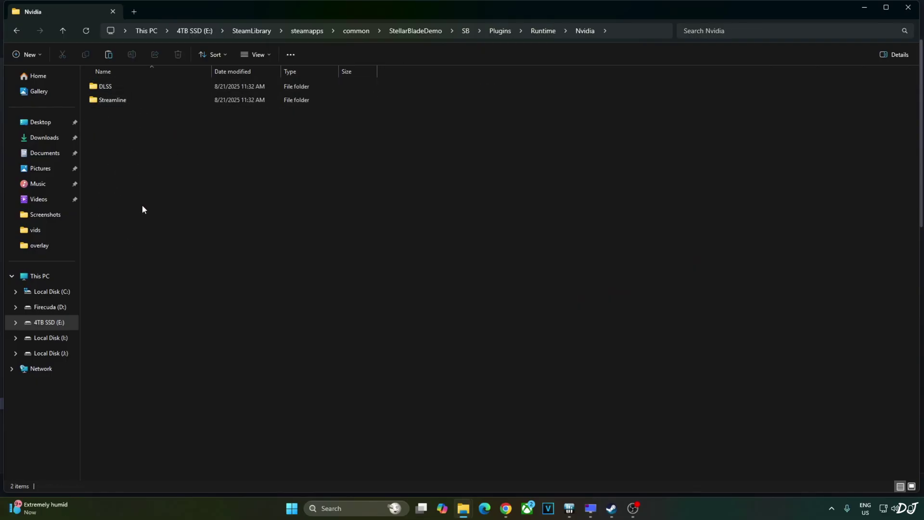
pyautogui.doubleClick(130, 100)
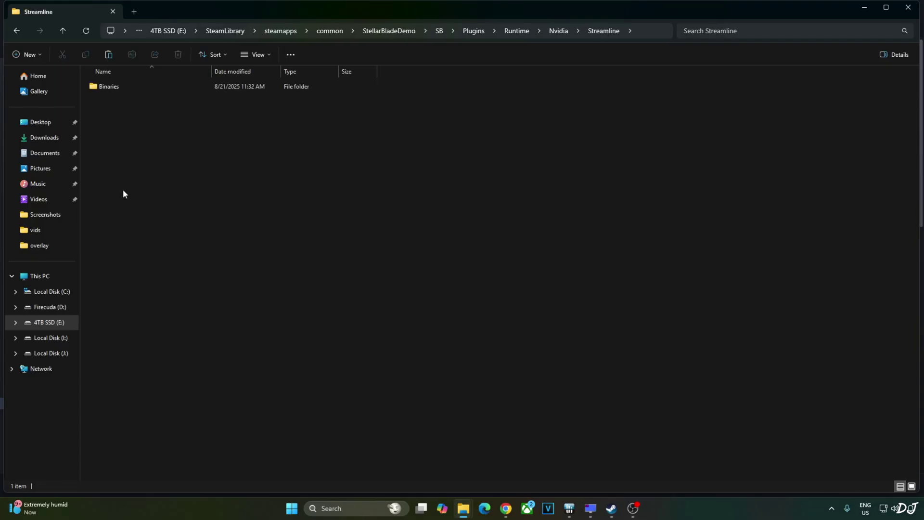
pyautogui.doubleClick(124, 88)
pyautogui.doubleClick(138, 87)
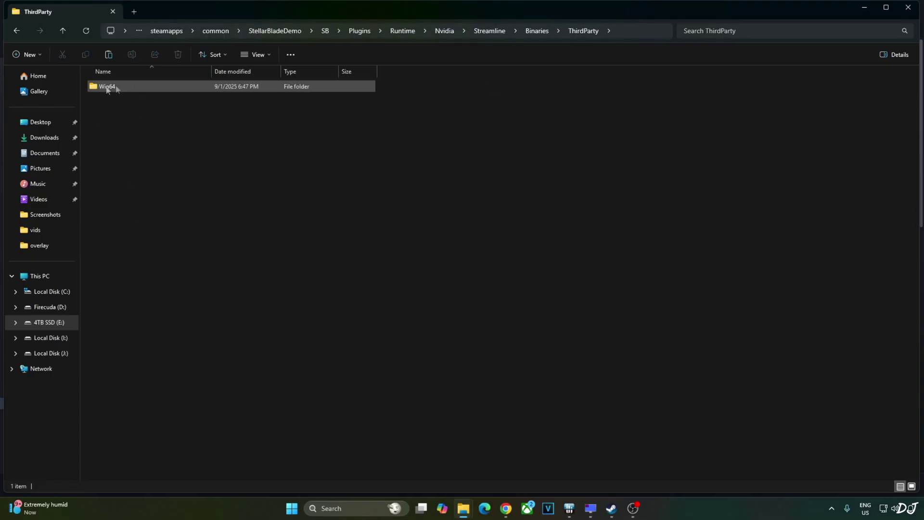
pyautogui.doubleClick(118, 87)
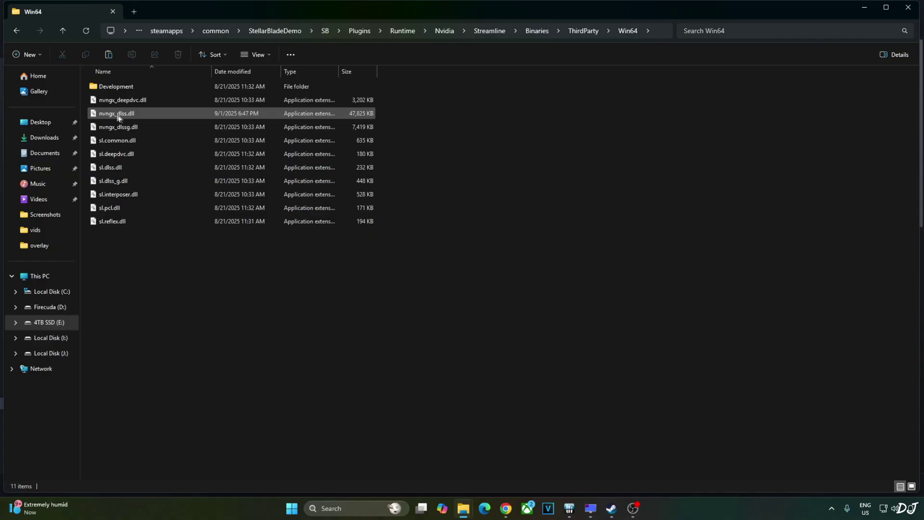
# Step: Paste nvngx_dlss.dll there, replacing the old 310.1.0.0 copy
pyautogui.moveTo(111, 116)
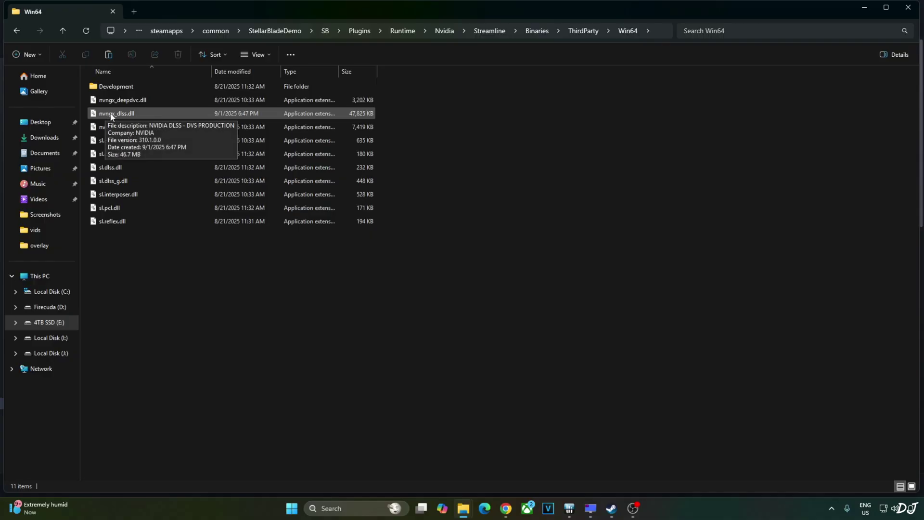
pyautogui.rightClick(146, 263)
pyautogui.click(159, 274)
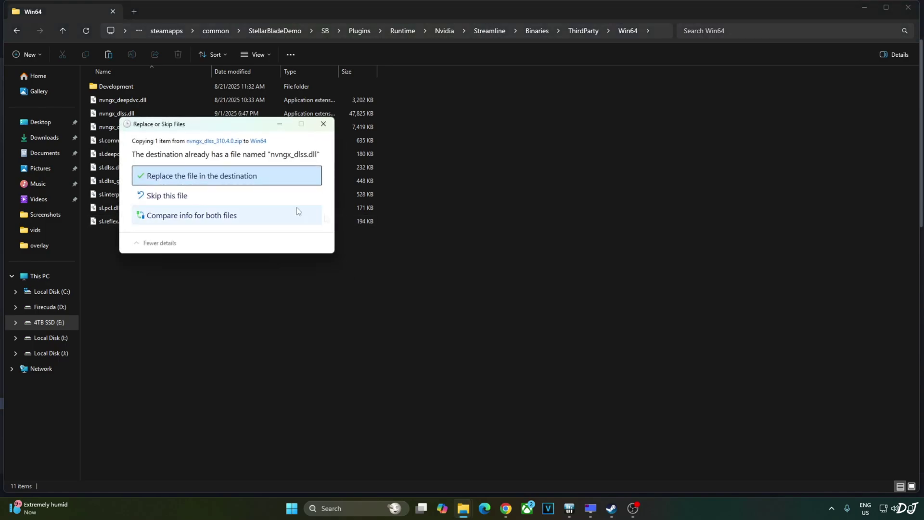
pyautogui.click(190, 177)
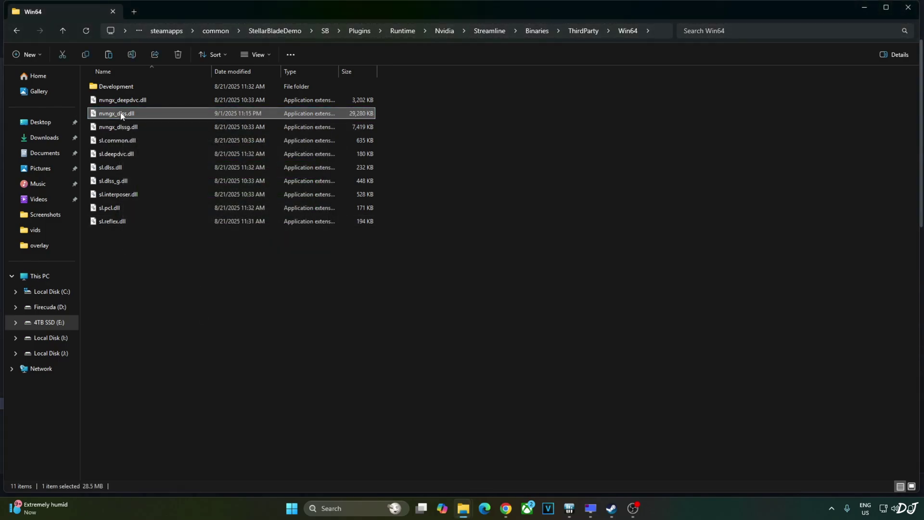
pyautogui.moveTo(122, 115)
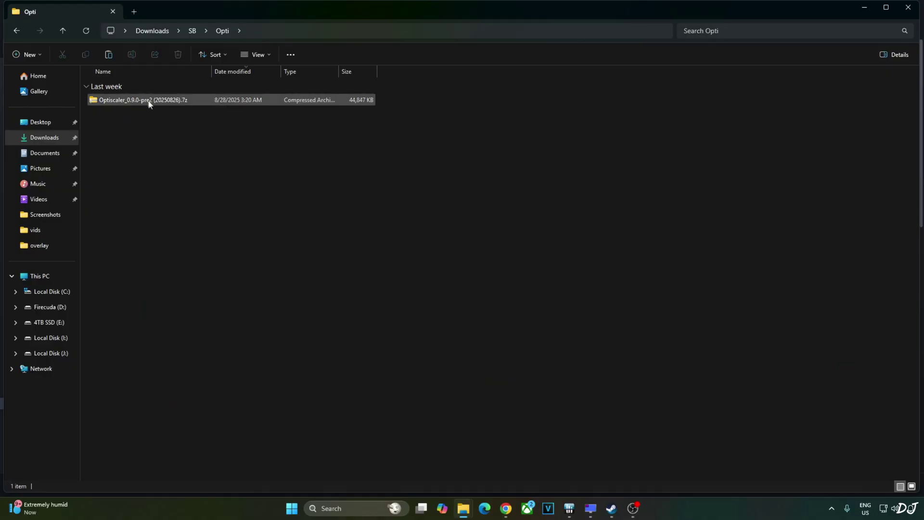
# Step: In the Optiscaler_0.9.0-pre2 archive, select the OptiScaler, libxess, libxell, fakenvapi and FidelityFX files
pyautogui.doubleClick(149, 103)
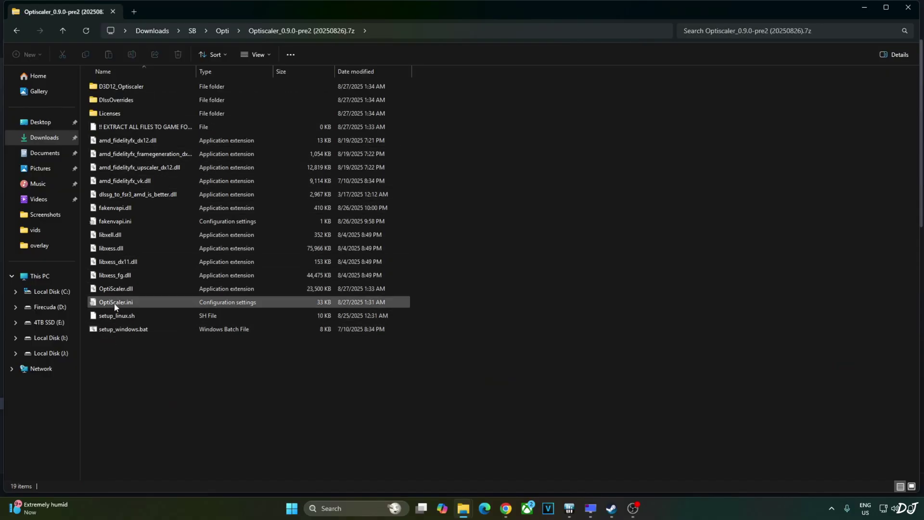
pyautogui.click(116, 303)
pyautogui.keyDown('ctrl'); pyautogui.click(223, 290); pyautogui.keyUp('ctrl')
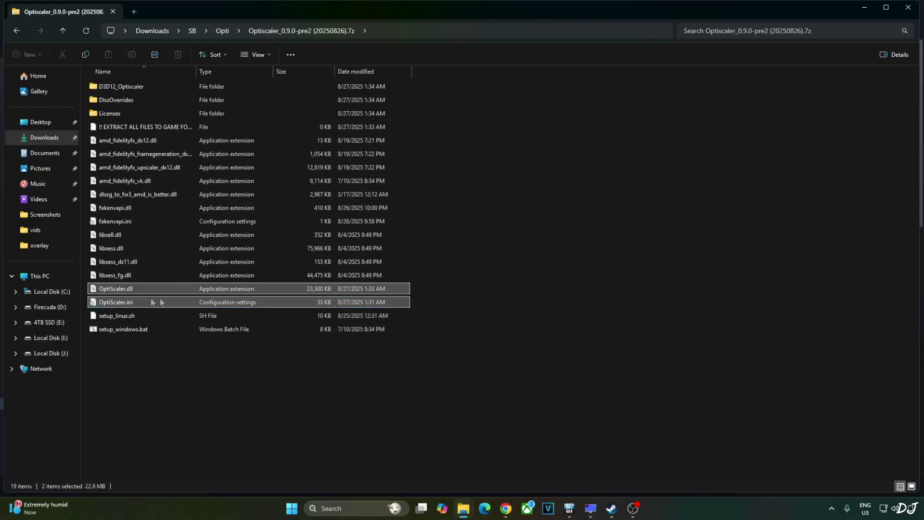
pyautogui.keyDown('ctrl'); pyautogui.click(120, 278); pyautogui.keyUp('ctrl')
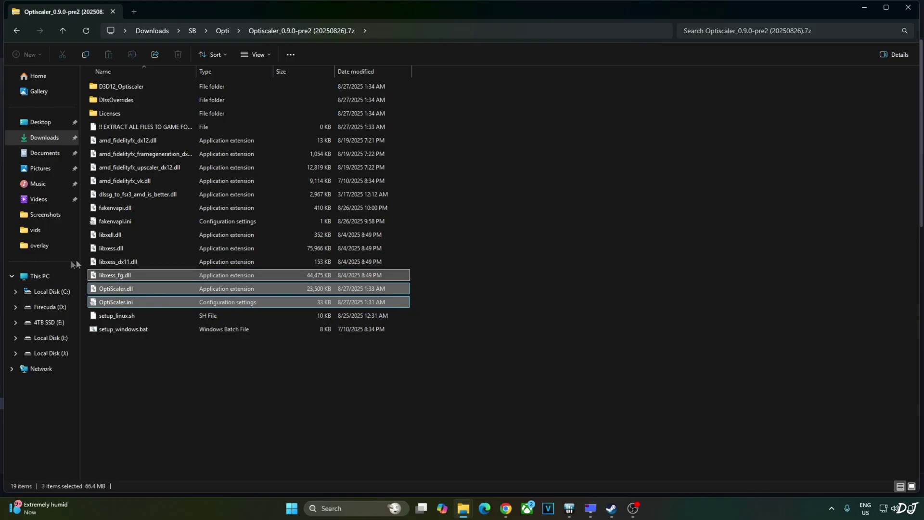
pyautogui.keyDown('ctrl'); pyautogui.click(121, 249); pyautogui.keyUp('ctrl')
pyautogui.keyDown('ctrl'); pyautogui.click(110, 235); pyautogui.keyUp('ctrl')
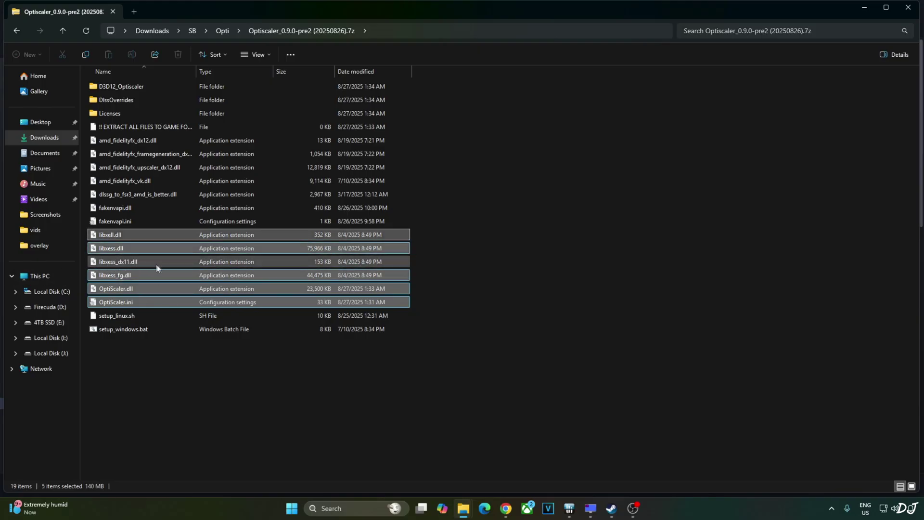
pyautogui.keyDown('ctrl'); pyautogui.click(121, 222); pyautogui.keyUp('ctrl')
pyautogui.keyDown('ctrl'); pyautogui.click(121, 209); pyautogui.keyUp('ctrl')
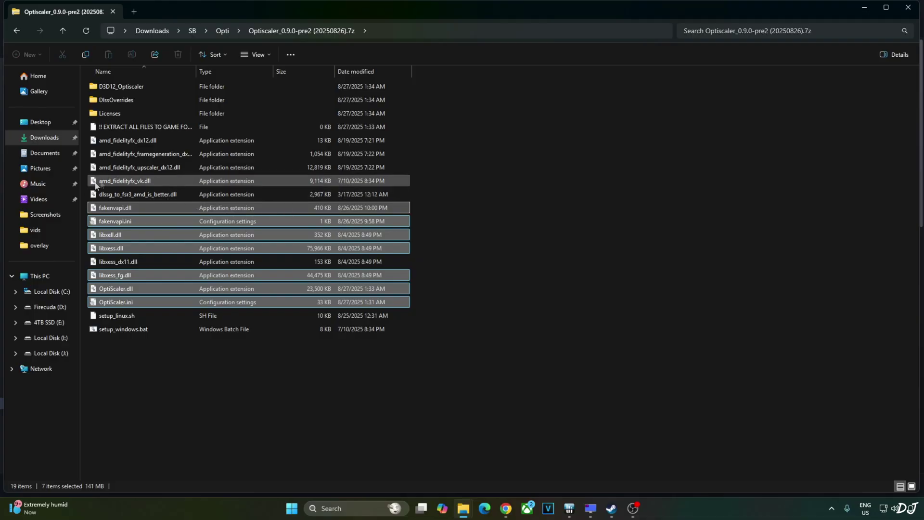
pyautogui.keyDown('ctrl'); pyautogui.click(120, 168); pyautogui.keyUp('ctrl')
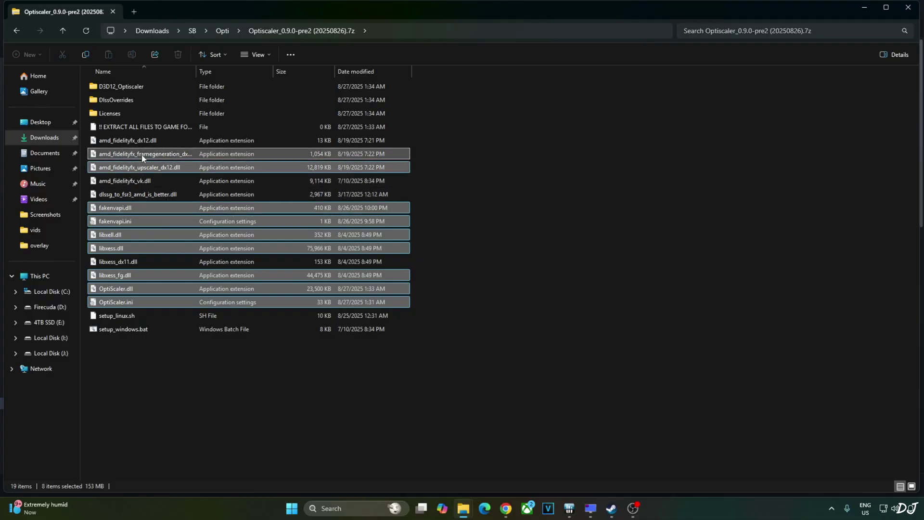
pyautogui.keyDown('ctrl'); pyautogui.click(138, 140); pyautogui.keyUp('ctrl')
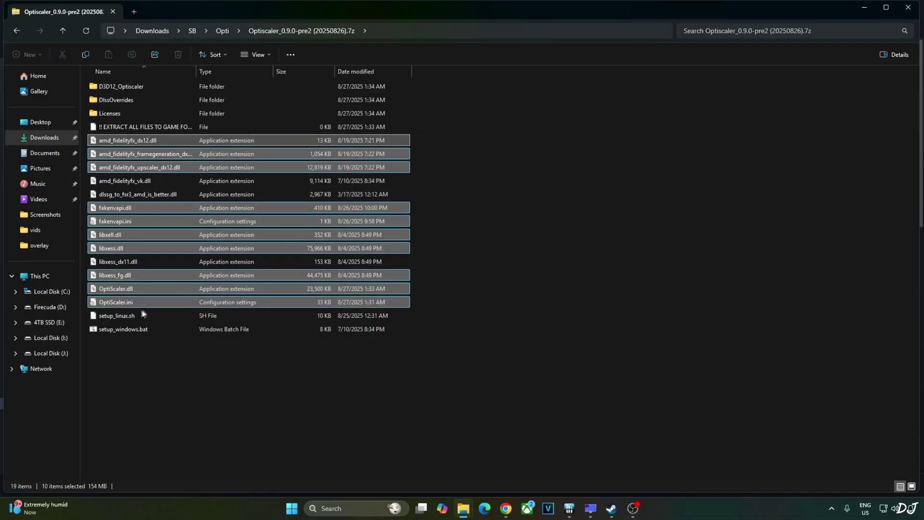
pyautogui.click(611, 508)
# Step: Paste the OptiScaler files into the game's SB\Binaries\Win64, replacing amd_fidelityfx_dx12.dll
pyautogui.rightClick(68, 404)
pyautogui.moveTo(96, 460)
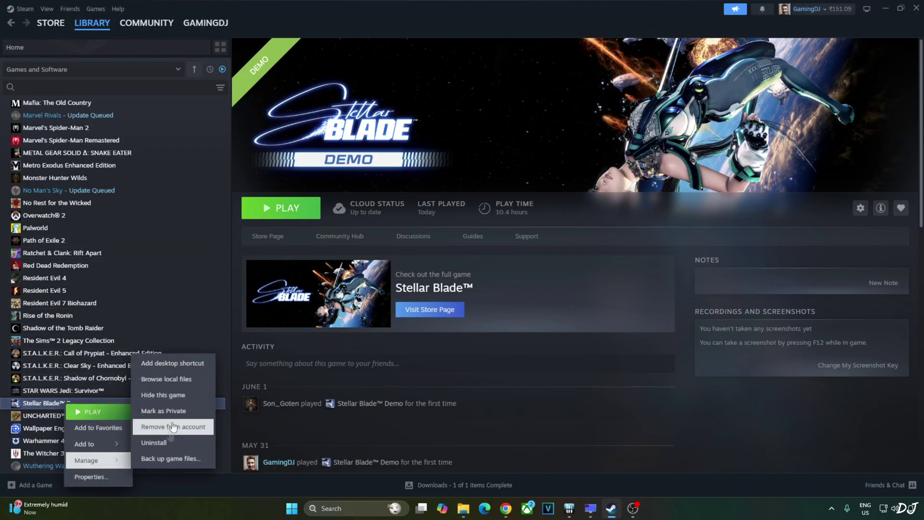
pyautogui.click(179, 385)
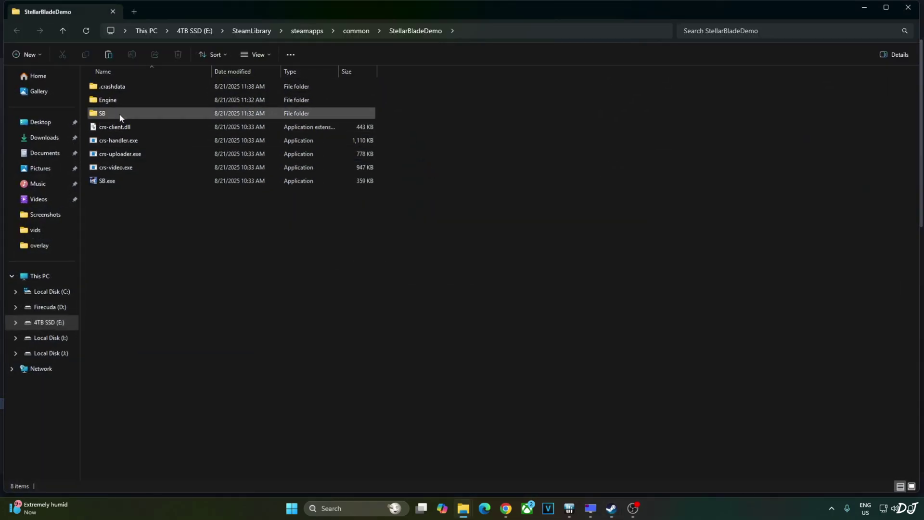
pyautogui.doubleClick(111, 113)
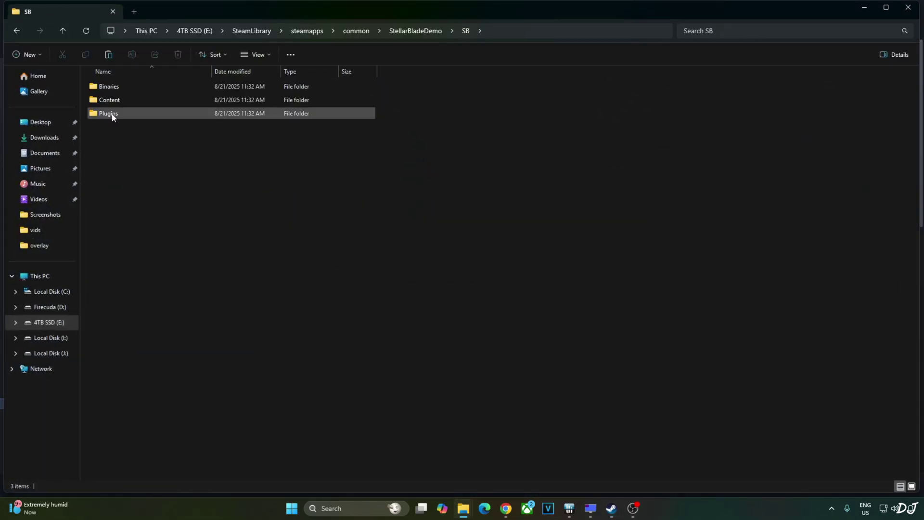
pyautogui.doubleClick(121, 87)
pyautogui.doubleClick(134, 89)
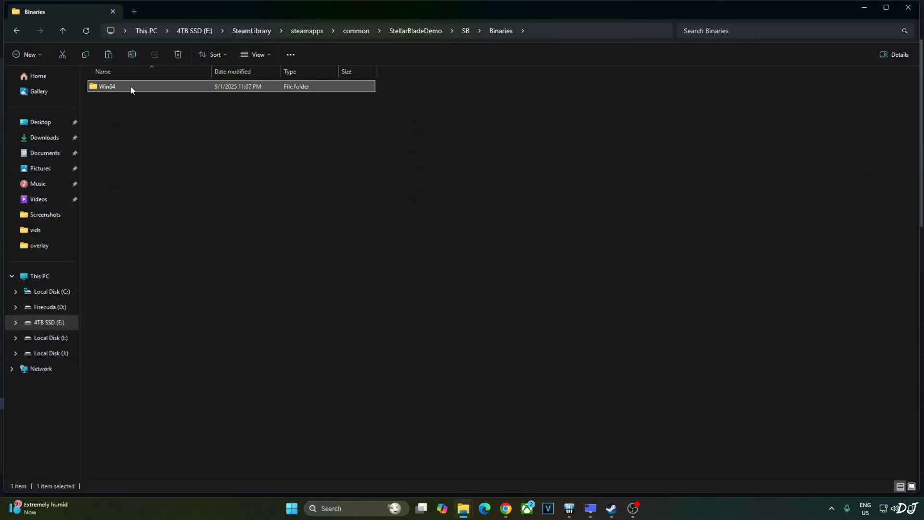
pyautogui.rightClick(159, 235)
pyautogui.click(176, 250)
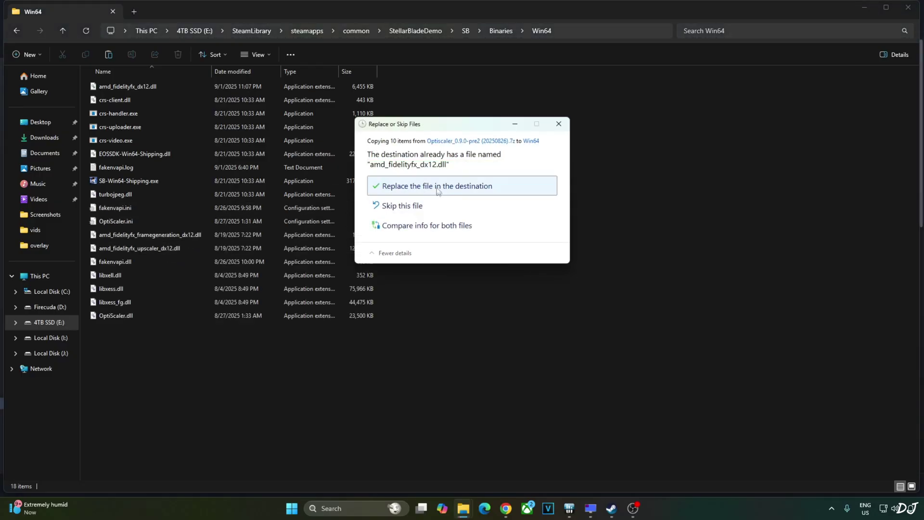
pyautogui.click(481, 184)
# Step: Rename OptiScaler.dll to dxgi.dll
pyautogui.click(140, 368)
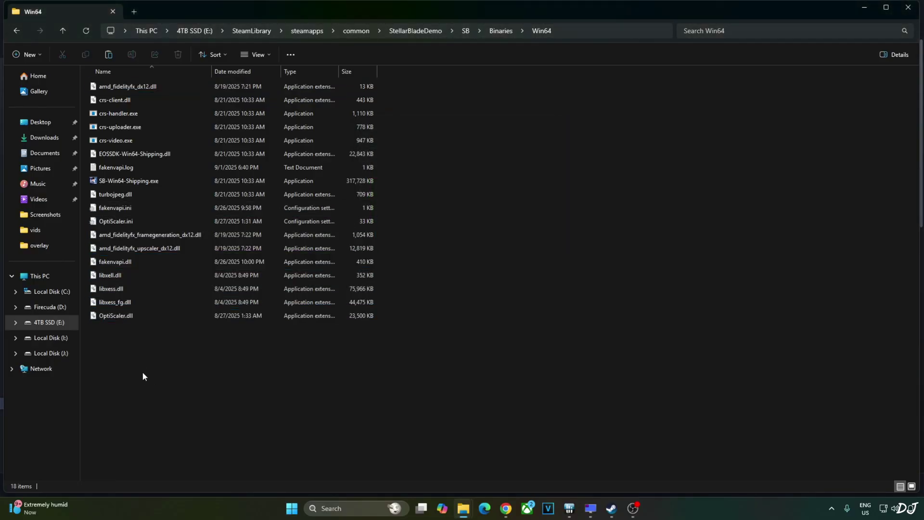
pyautogui.rightClick(122, 321)
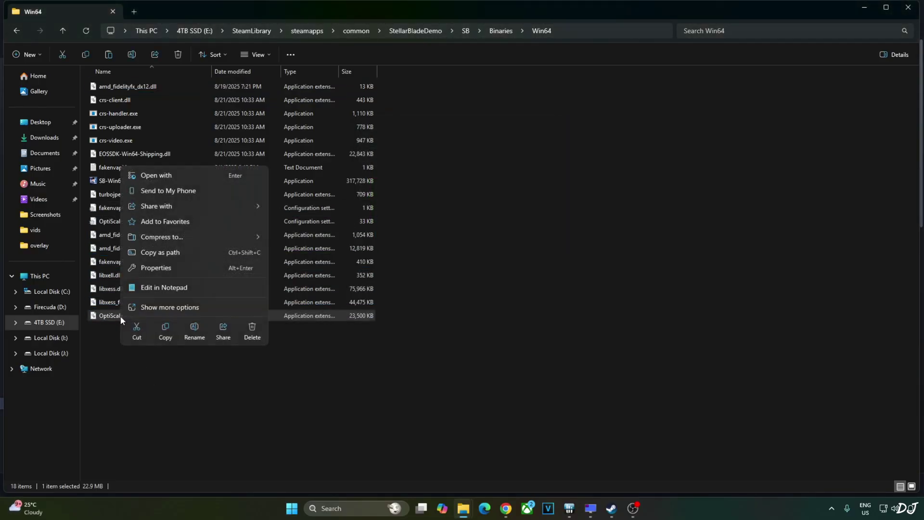
pyautogui.click(148, 306)
pyautogui.click(155, 453)
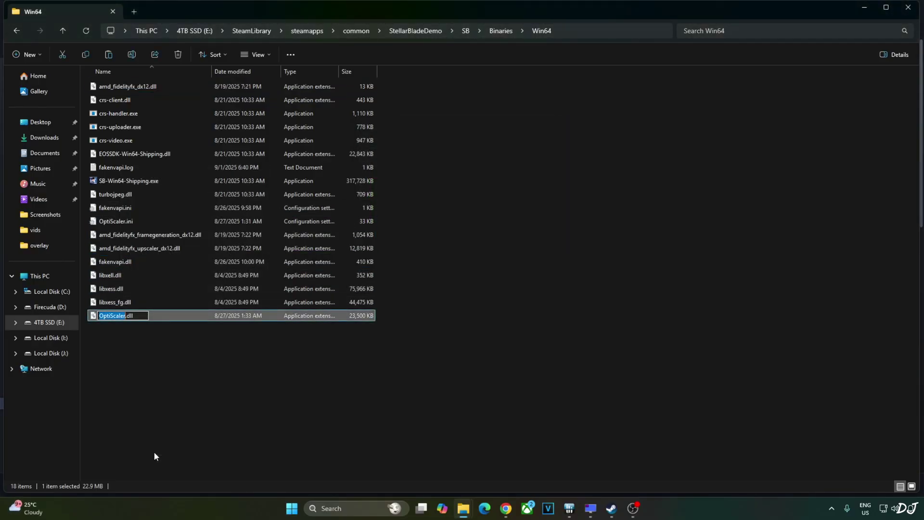
pyautogui.write('dxgi')
pyautogui.click(157, 403)
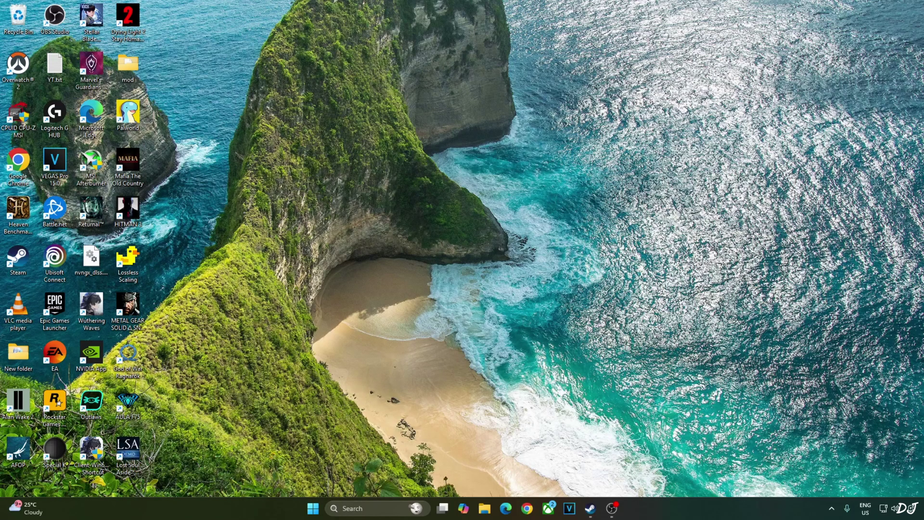
# Step: Show Windows Graphics advanced settings, confirming hardware-accelerated GPU scheduling and variable refresh rate are on
pyautogui.rightClick(445, 253)
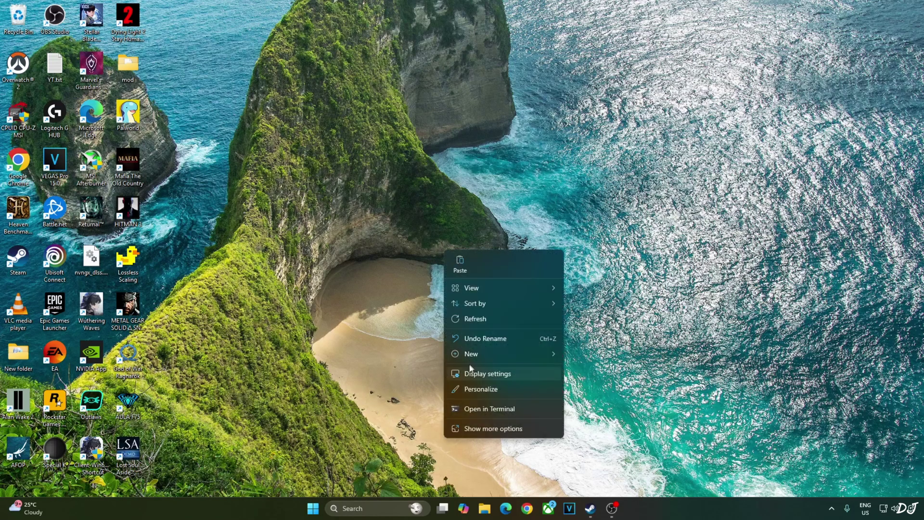
pyautogui.click(483, 373)
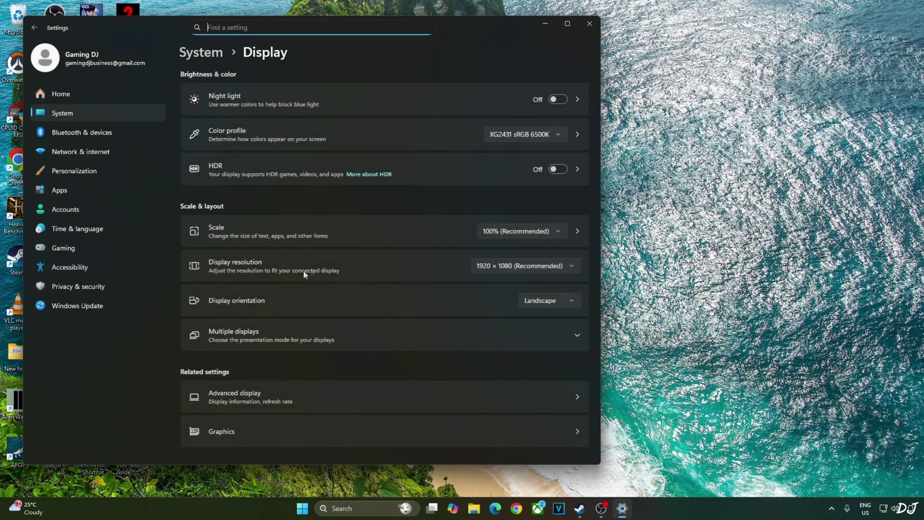
pyautogui.click(237, 423)
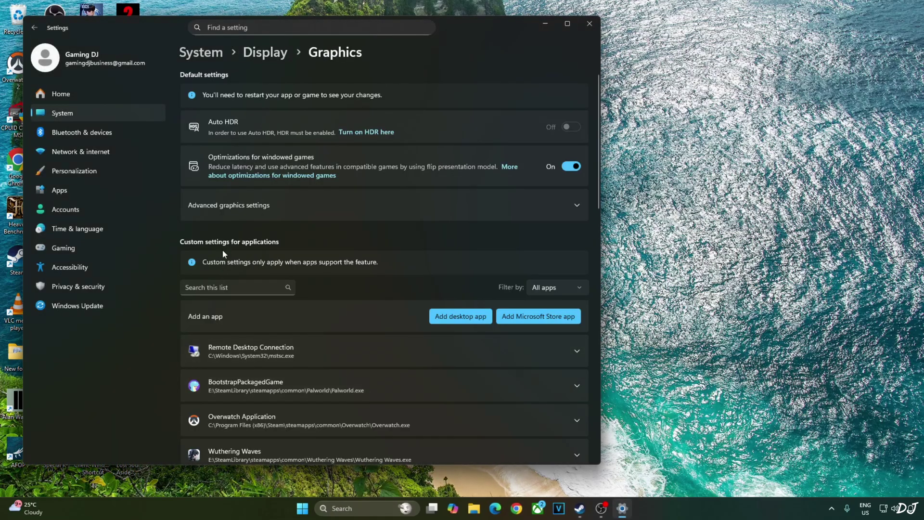
pyautogui.click(241, 204)
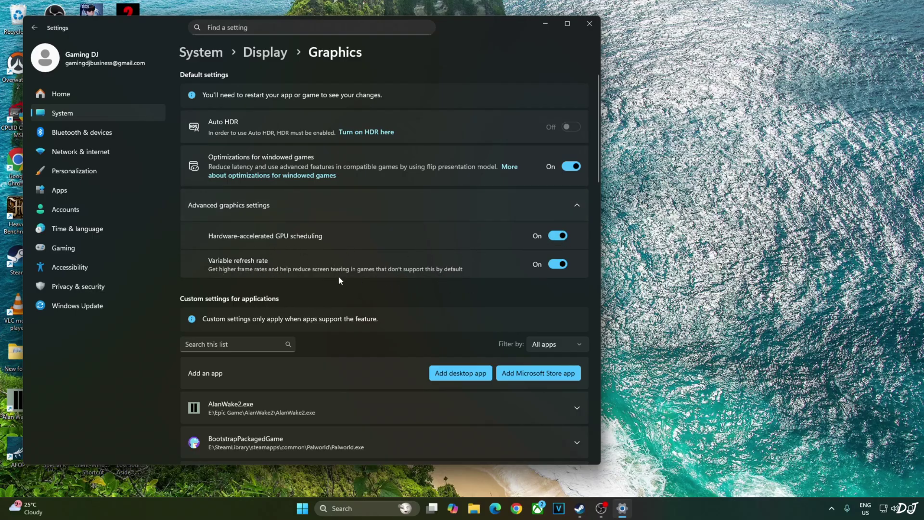
pyautogui.press('super')
pyautogui.write('nv')
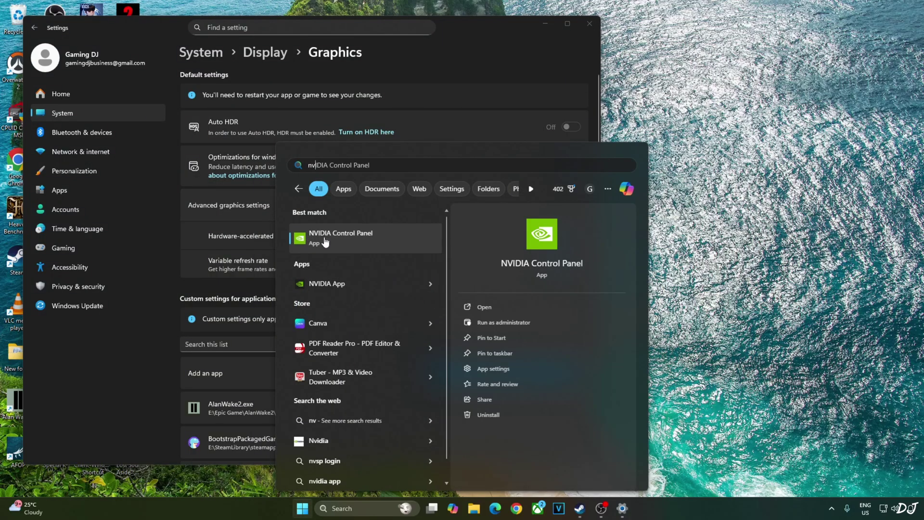
pyautogui.click(326, 237)
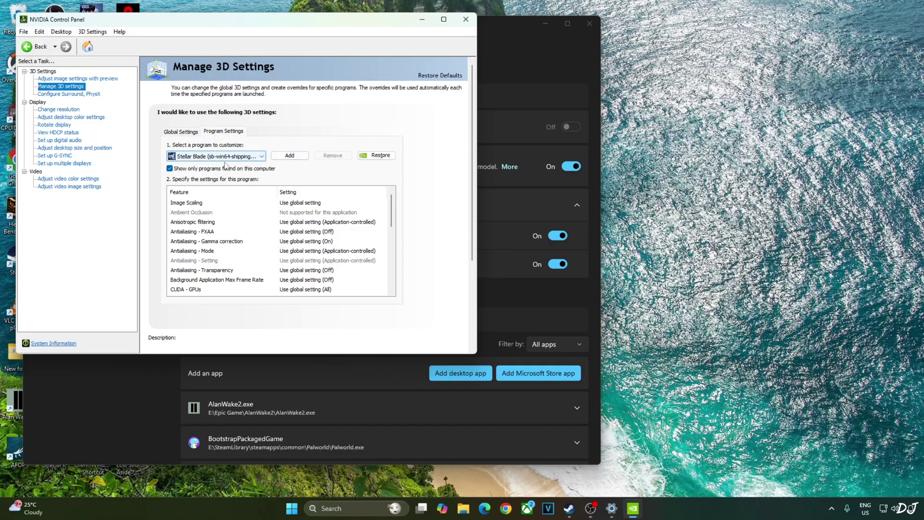
pyautogui.scroll(-10, 296, 260)
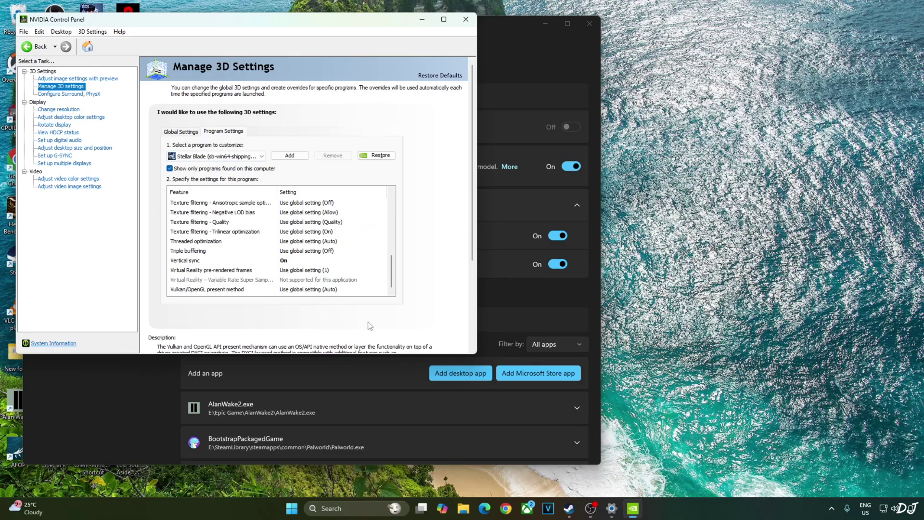
pyautogui.click(55, 155)
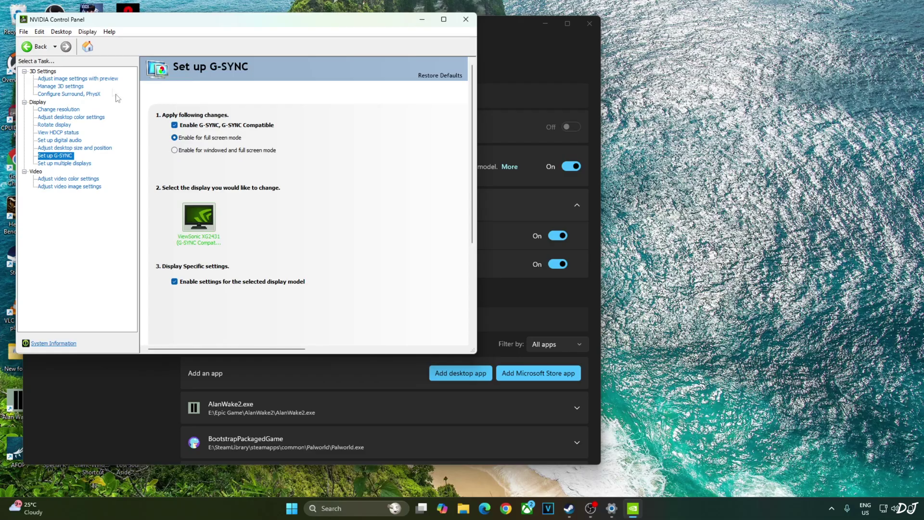
pyautogui.click(87, 32)
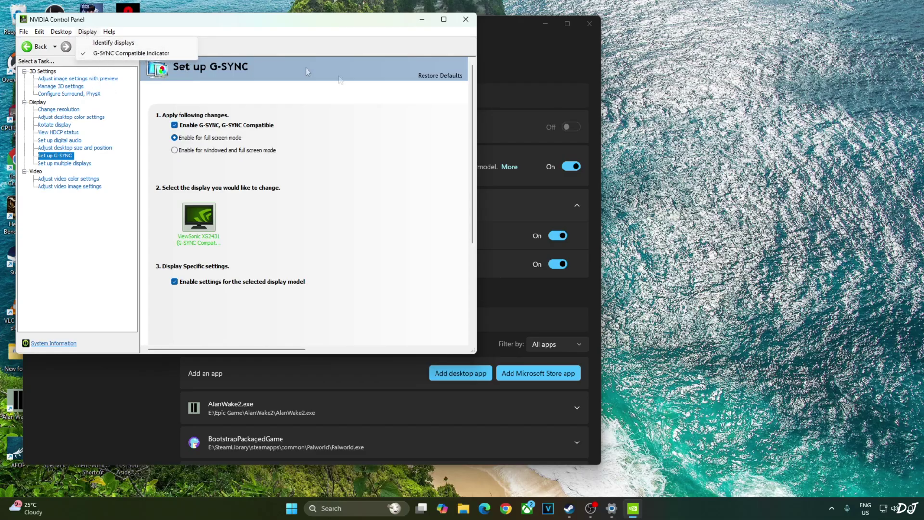
pyautogui.click(456, 24)
pyautogui.click(466, 19)
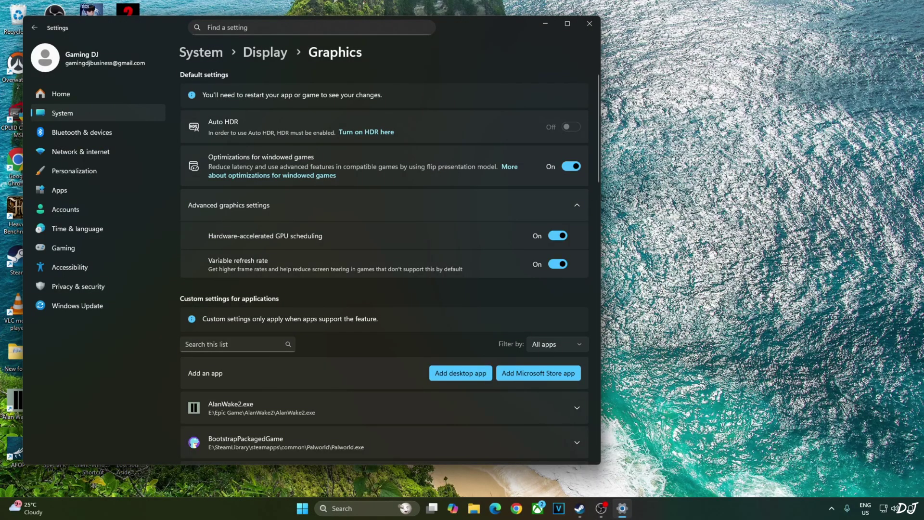
# Step: Open RivaTuner Statistics Server from the tray and confirm its general properties with OK
pyautogui.click(832, 509)
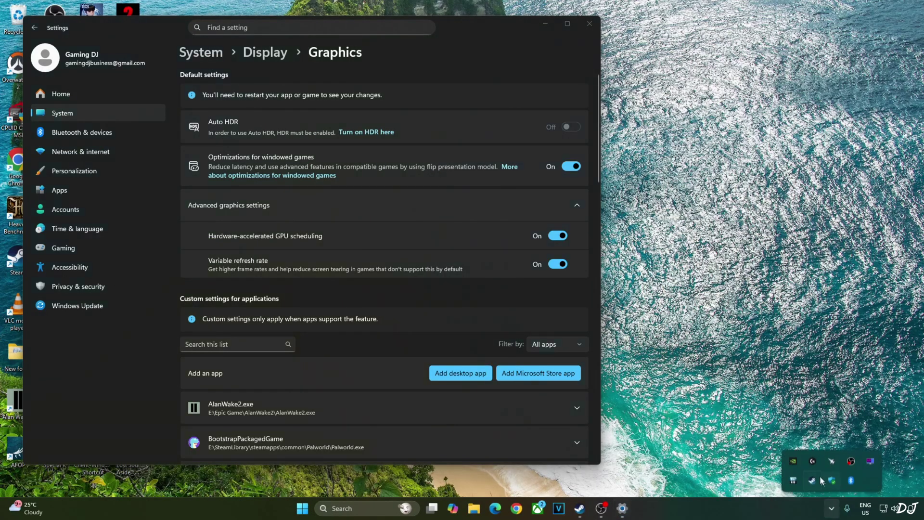
pyautogui.click(870, 460)
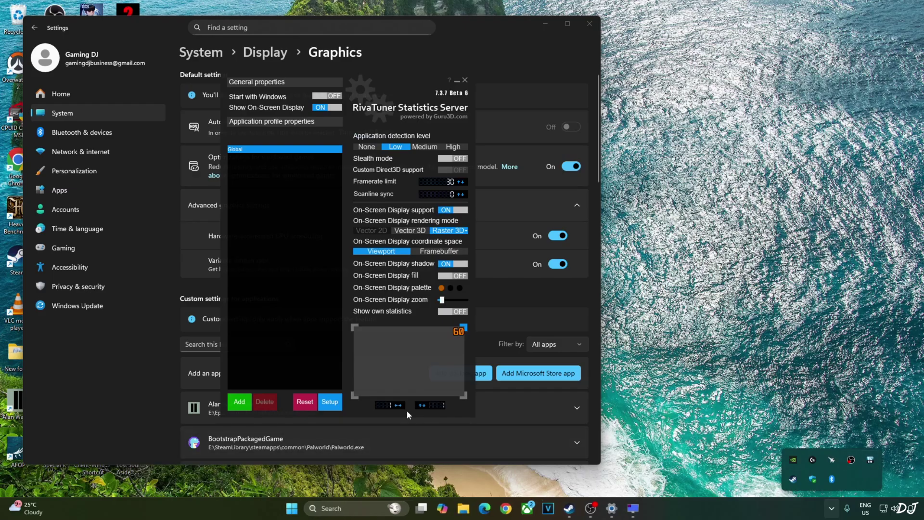
pyautogui.click(332, 406)
pyautogui.scroll(-5, 409, 418)
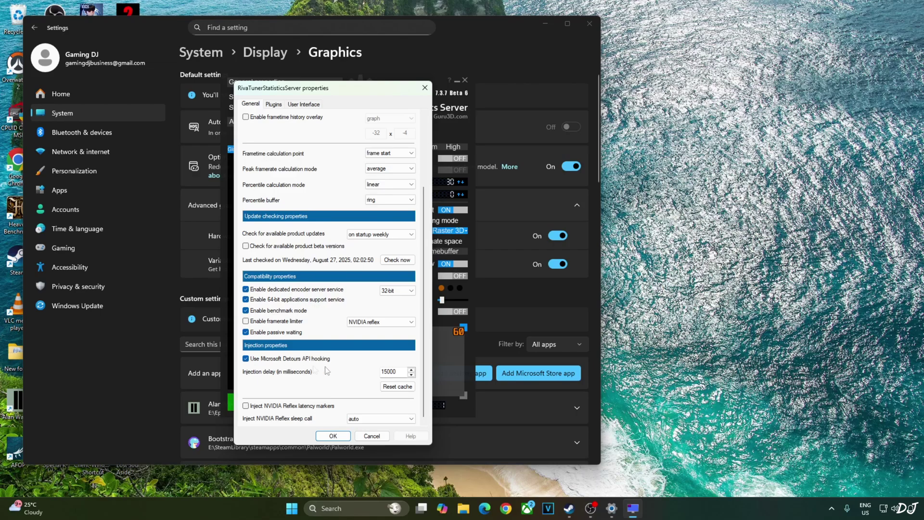
pyautogui.click(330, 440)
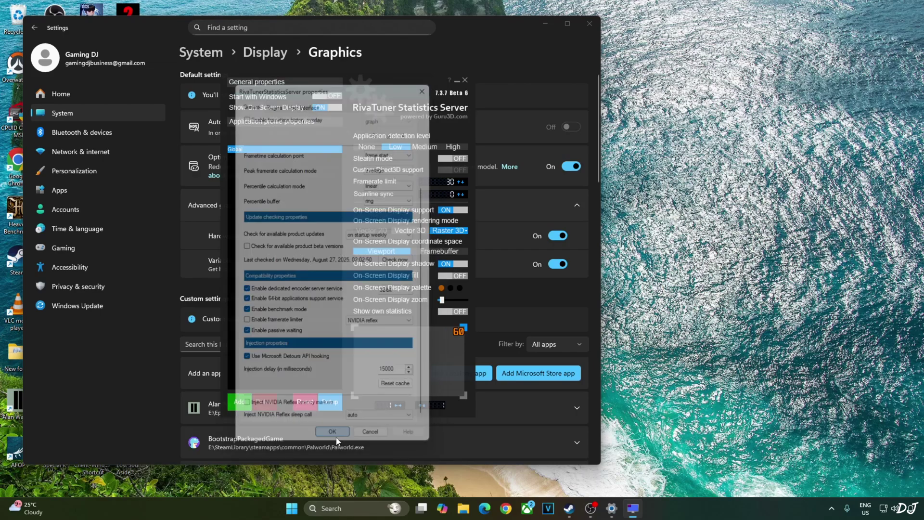
# Step: Close RivaTuner, bring up Steam's Stellar Blade Demo page, and launch the demo
pyautogui.click(457, 82)
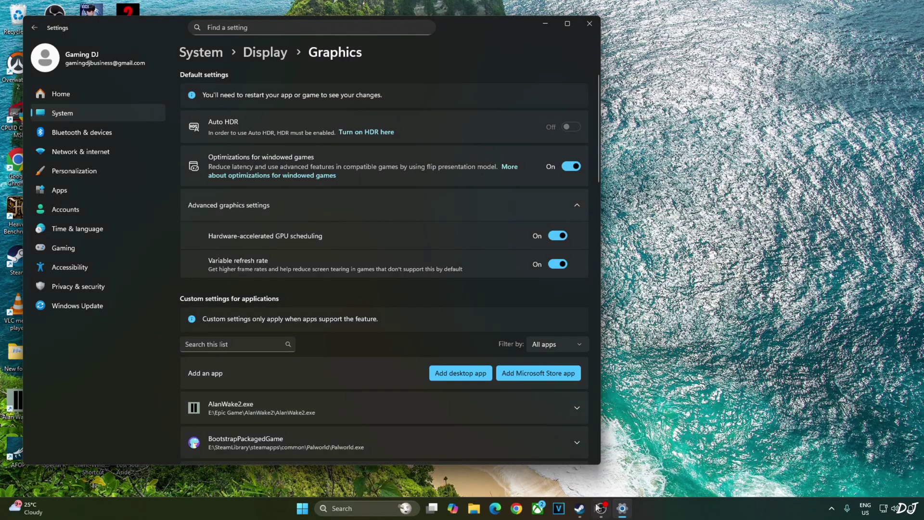
pyautogui.click(579, 509)
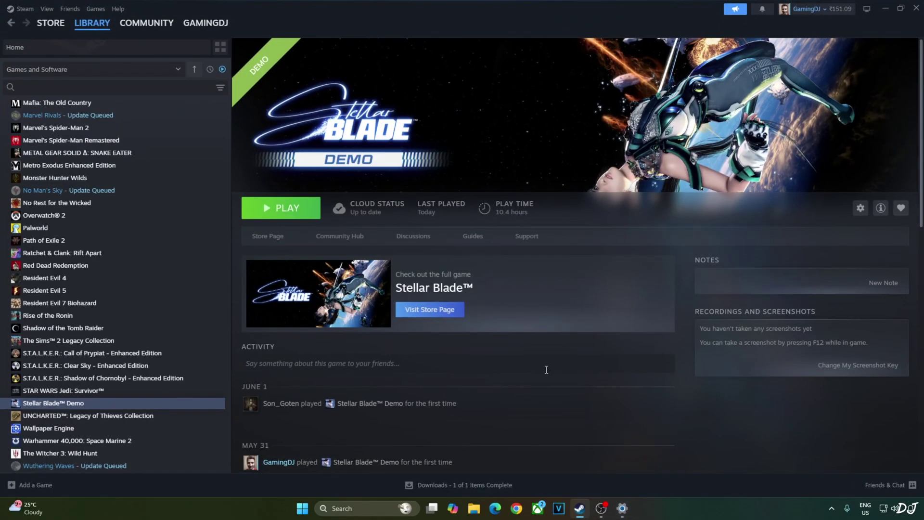
pyautogui.click(295, 216)
pyautogui.click(92, 242)
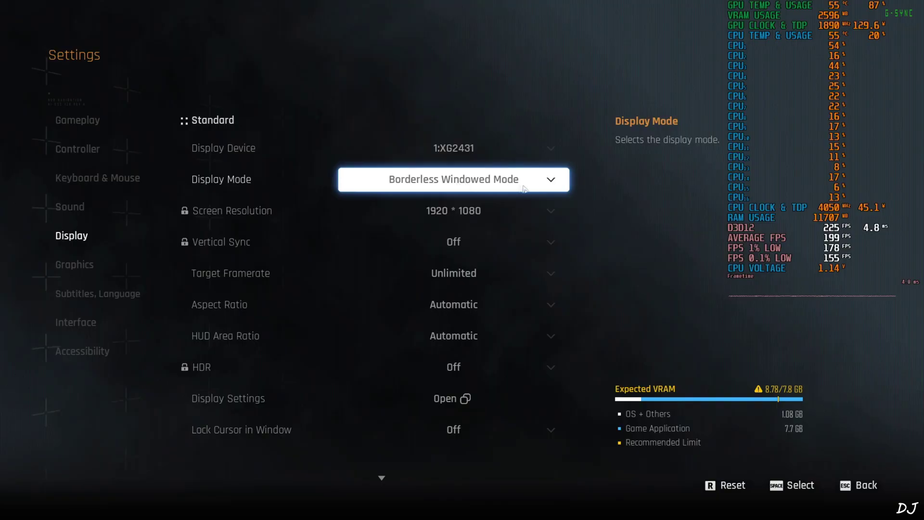
# Step: Review the game's Display options, then show the Graphics settings with DLSS 4 at Quality
pyautogui.press('Down')
pyautogui.press('Down')
pyautogui.press('Up')
pyautogui.press('Up')
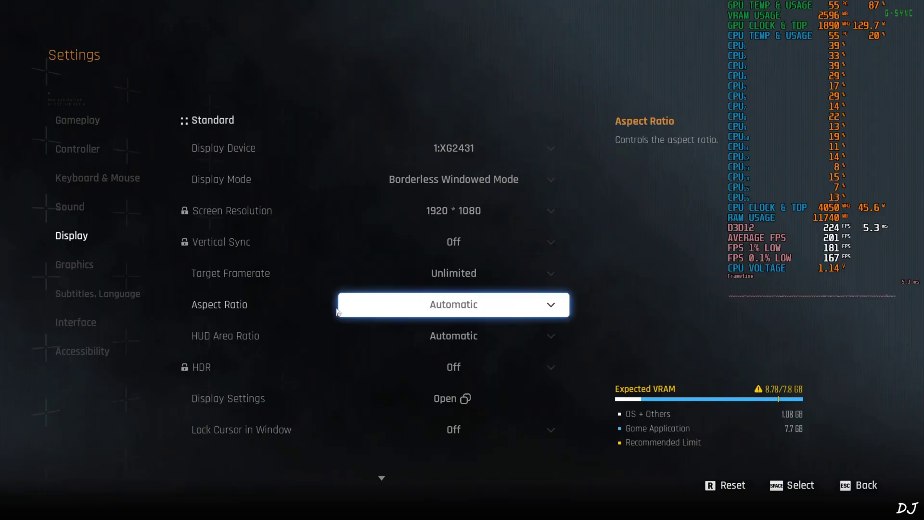
pyautogui.scroll(-5, 337, 312)
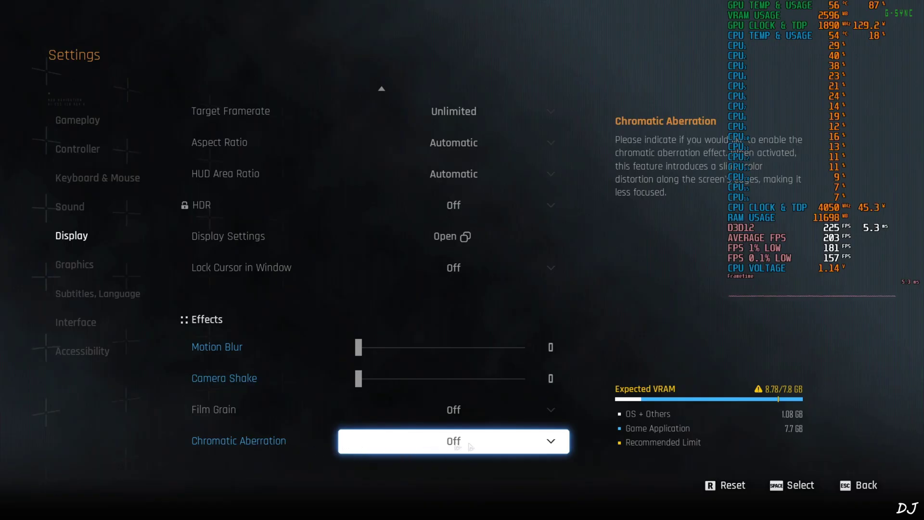
pyautogui.click(81, 271)
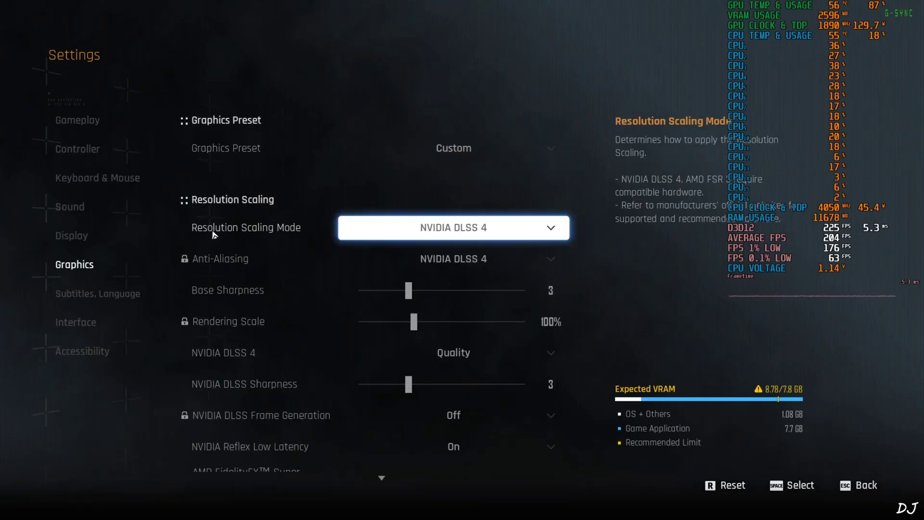
# Step: Set Base Sharpness and NVIDIA DLSS Sharpness sliders both to 0
pyautogui.scroll(-1, 212, 234)
pyautogui.scroll(-1, 212, 235)
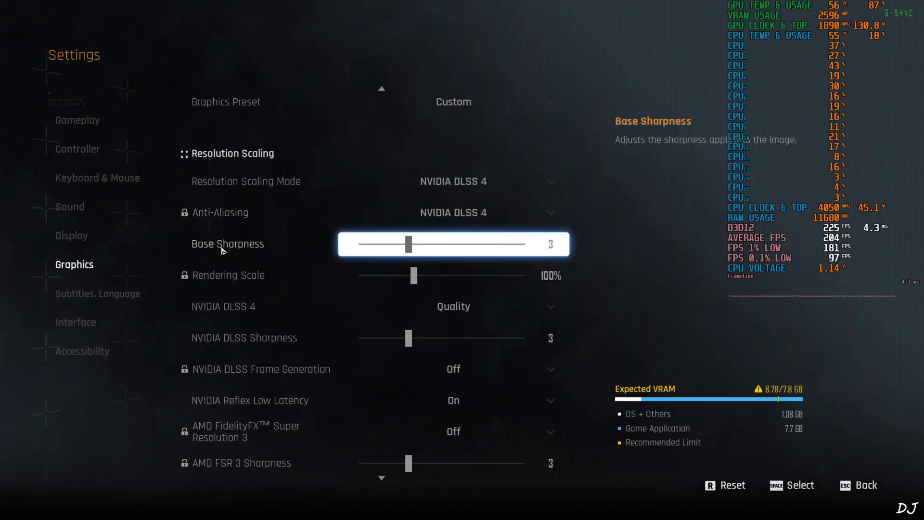
pyautogui.moveTo(408, 244); pyautogui.dragTo(339, 249)
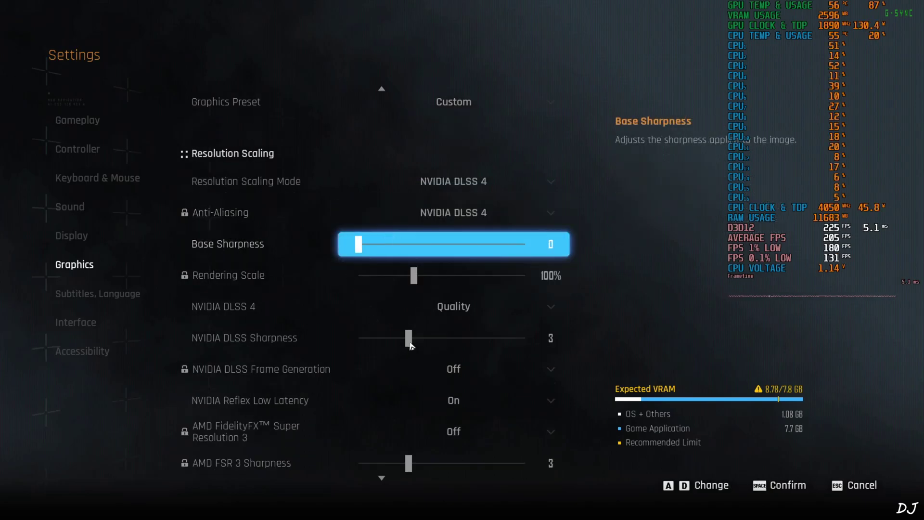
pyautogui.moveTo(410, 342); pyautogui.dragTo(347, 342)
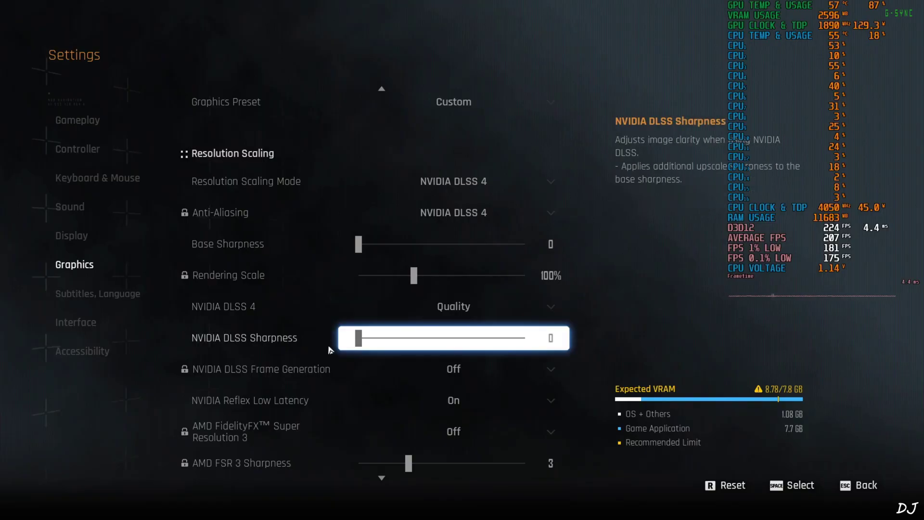
# Step: Scroll through the remaining graphics options to review them
pyautogui.scroll(-1, 444, 280)
pyautogui.scroll(-2, 326, 326)
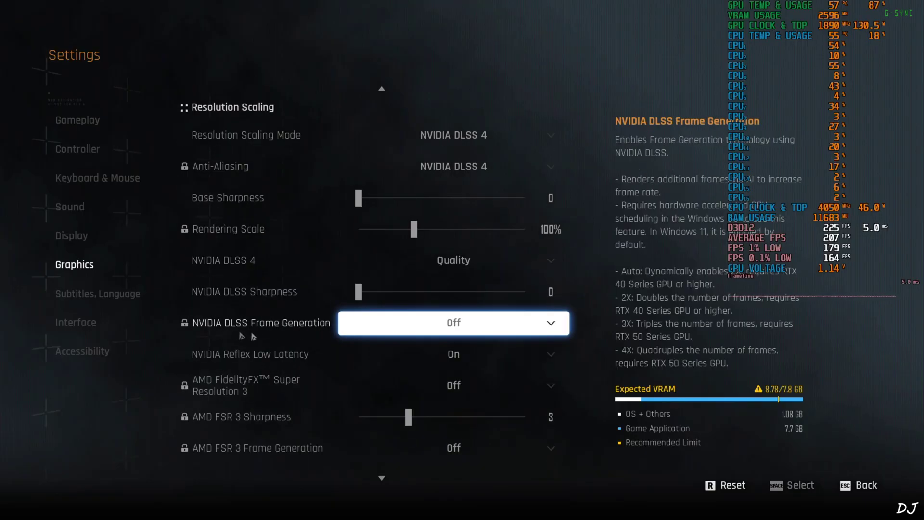
pyautogui.scroll(-1, 318, 330)
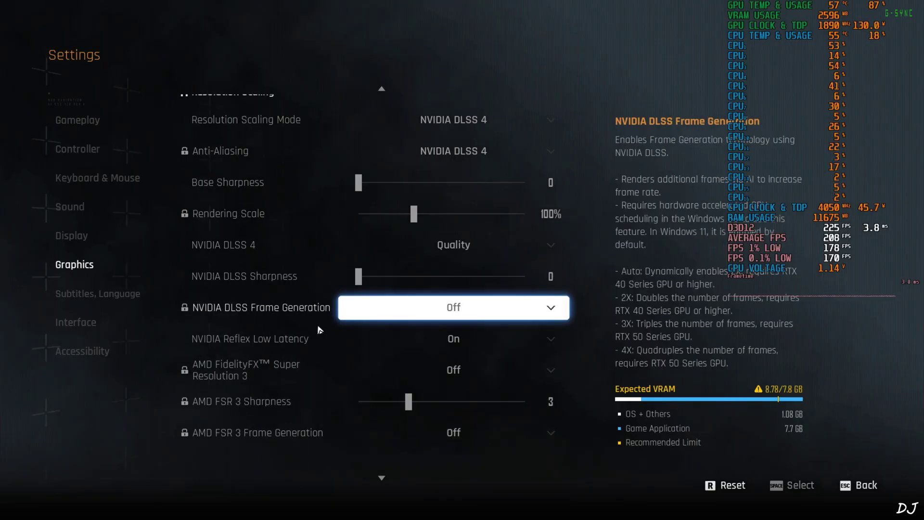
pyautogui.scroll(-4, 319, 313)
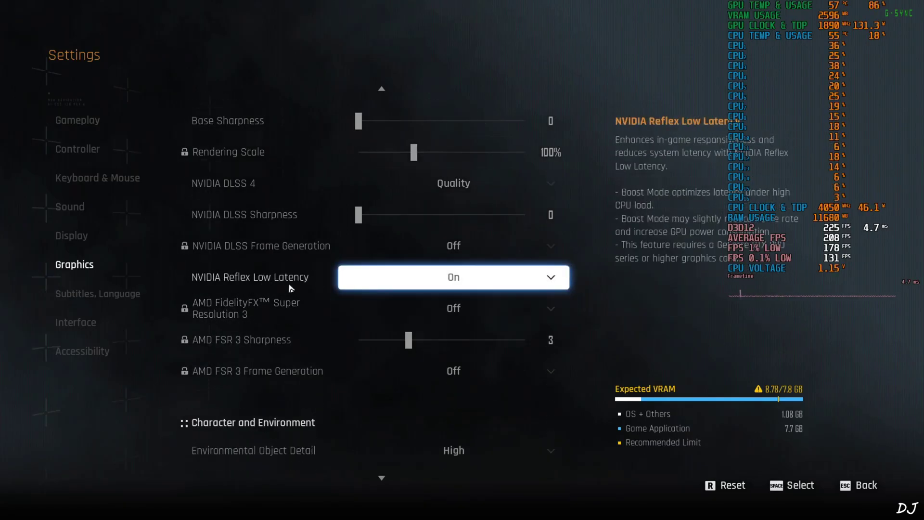
pyautogui.scroll(-8, 317, 385)
pyautogui.scroll(-6, 300, 361)
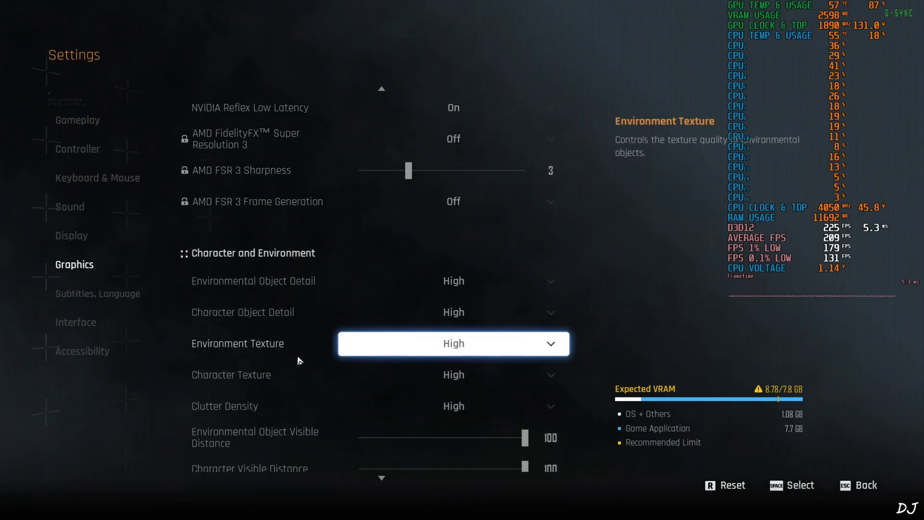
pyautogui.scroll(-2, 342, 303)
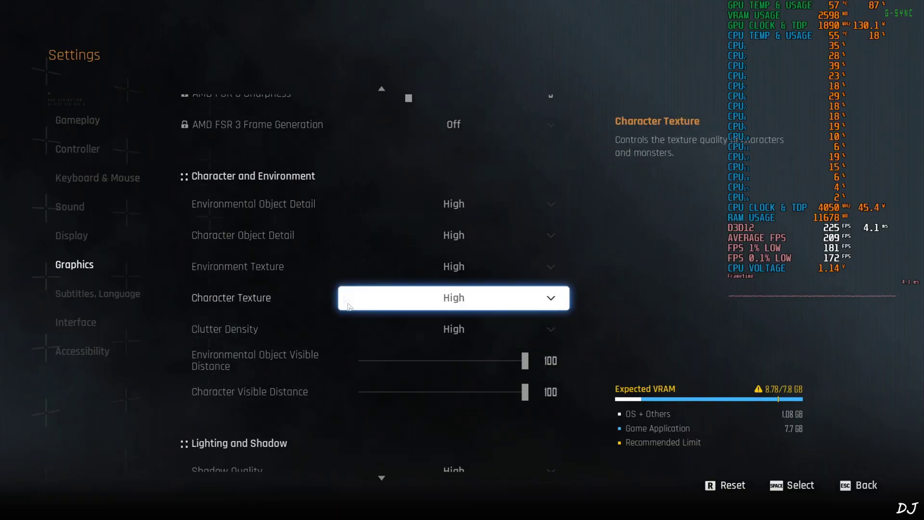
pyautogui.scroll(-2, 299, 243)
pyautogui.scroll(-9, 299, 246)
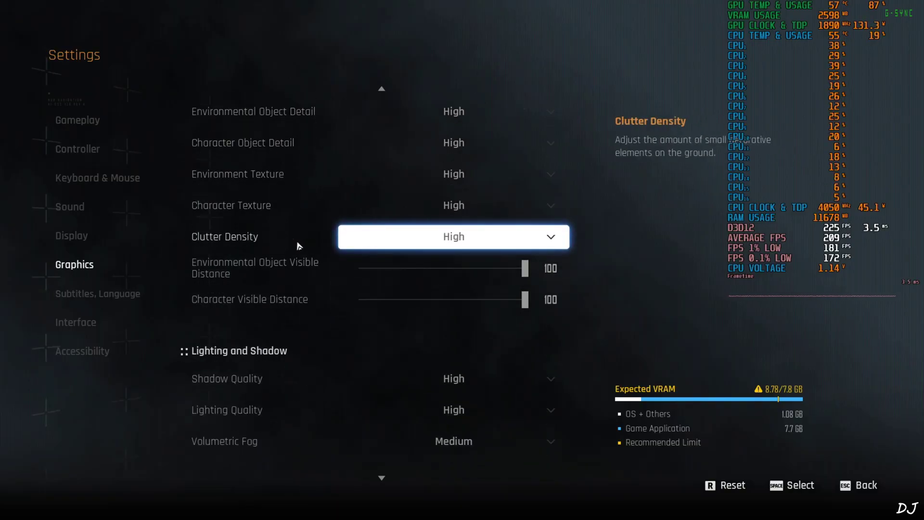
pyautogui.scroll(-16, 303, 284)
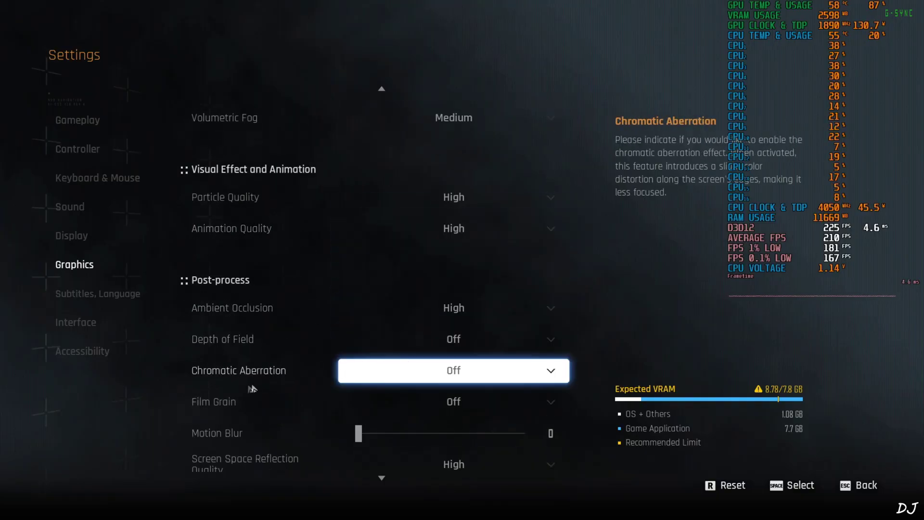
pyautogui.scroll(-1, 289, 399)
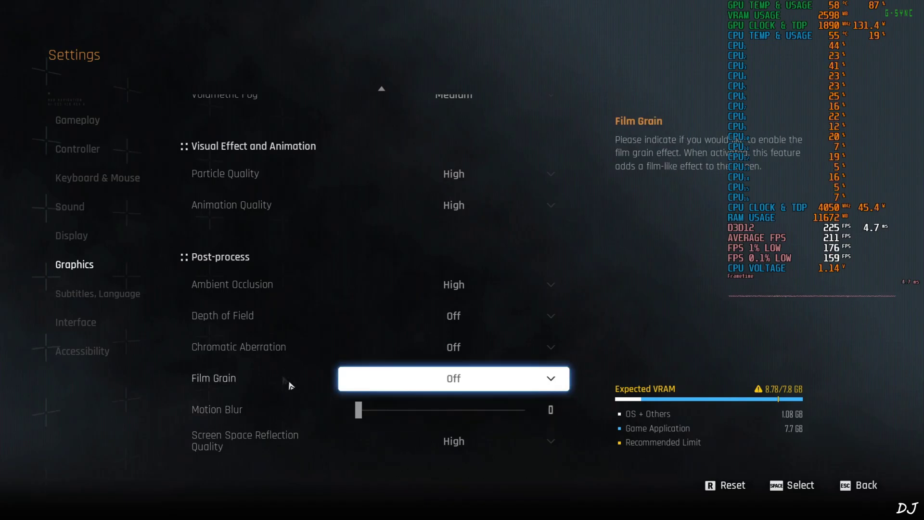
# Step: Check the Accessibility Motion Blur setting, then exit Settings back to gameplay
pyautogui.press('Escape')
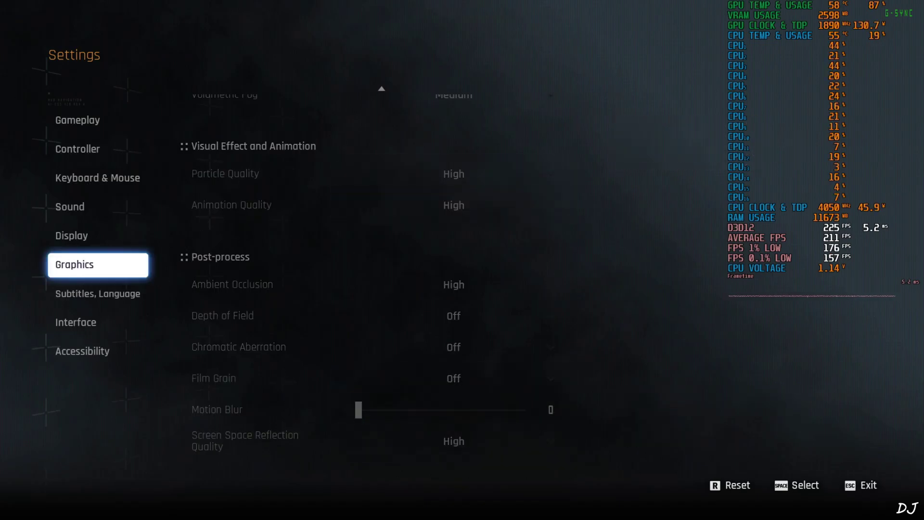
pyautogui.click(67, 360)
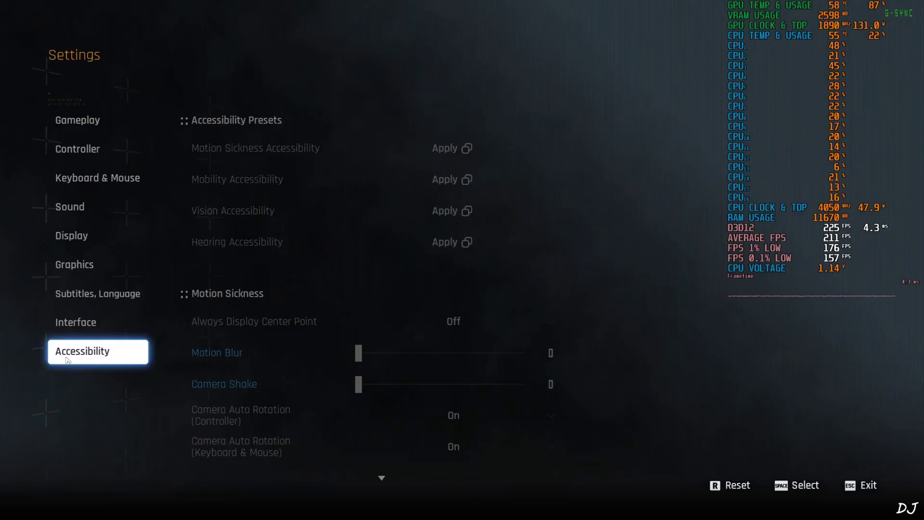
pyautogui.click(115, 361)
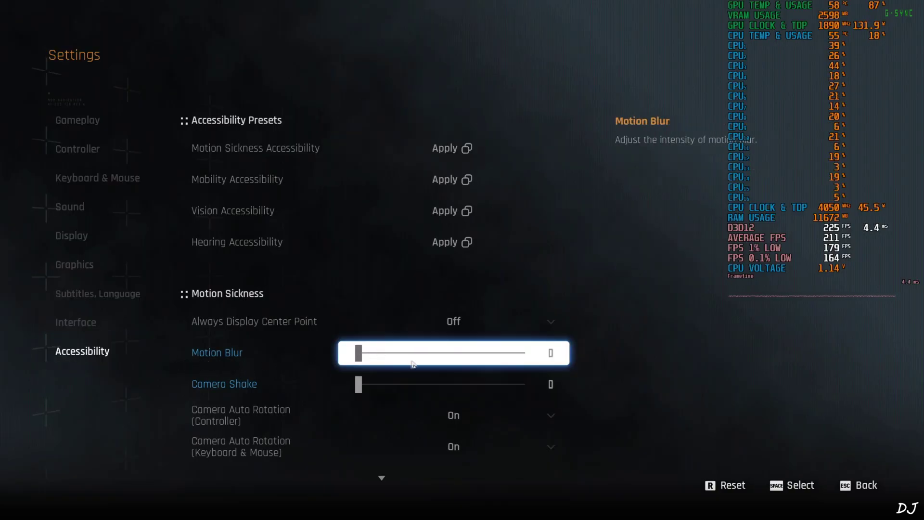
pyautogui.press('Escape')
pyautogui.press('Escape')
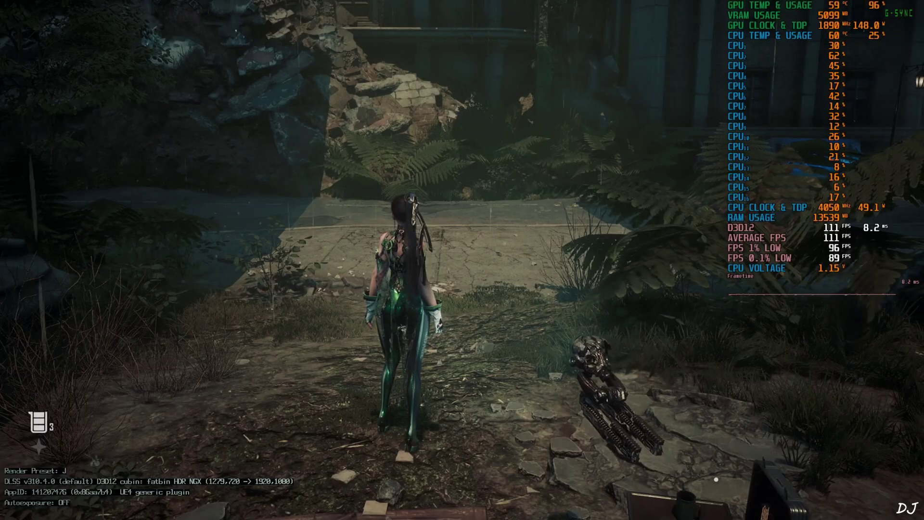
# Step: In the OptiScaler overlay, keep DLSS as the upscaler and enable Auto Exposure
pyautogui.press('Insert')
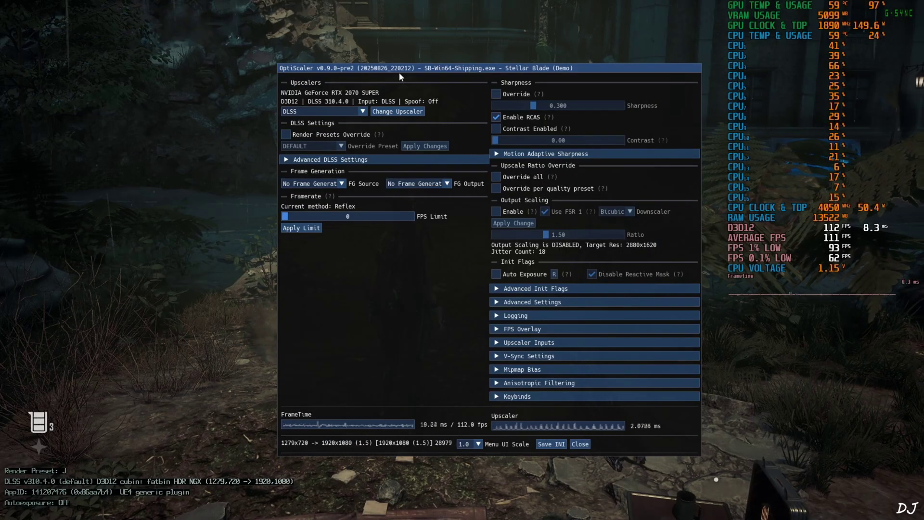
pyautogui.moveTo(400, 71); pyautogui.dragTo(405, 56)
pyautogui.click(367, 96)
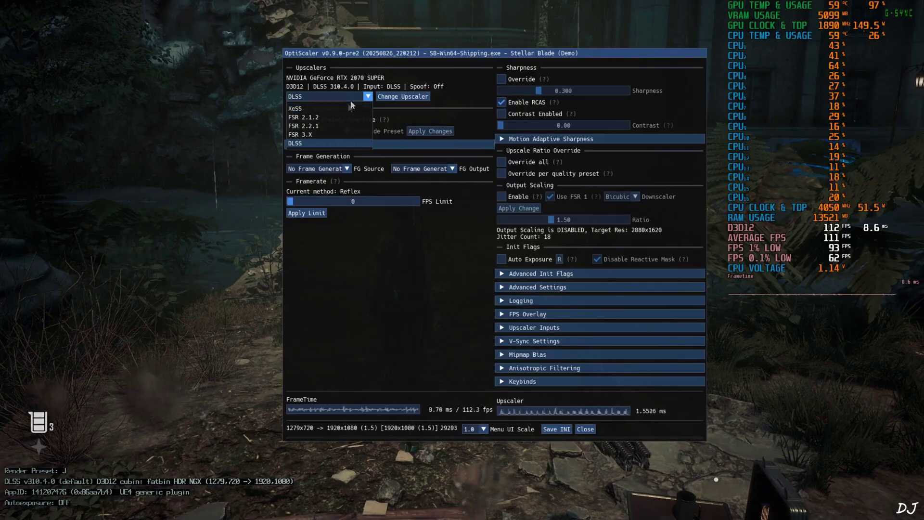
pyautogui.click(303, 144)
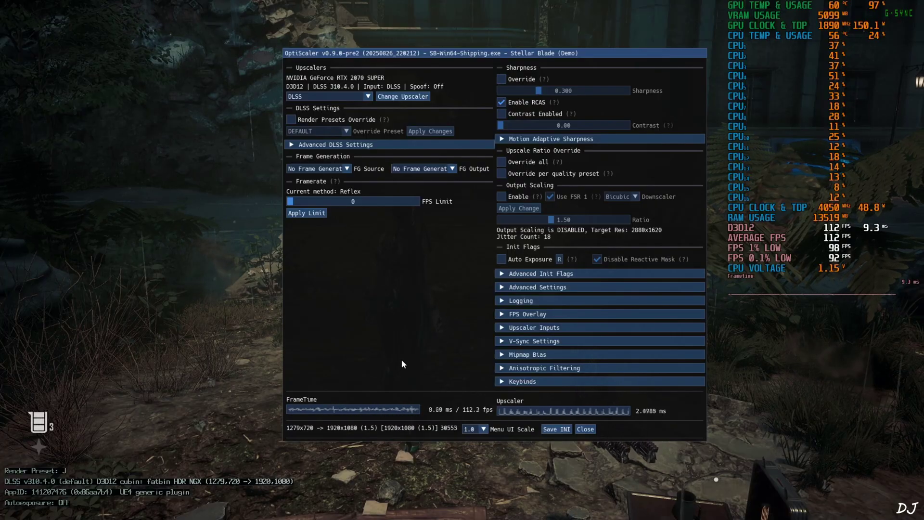
pyautogui.click(501, 259)
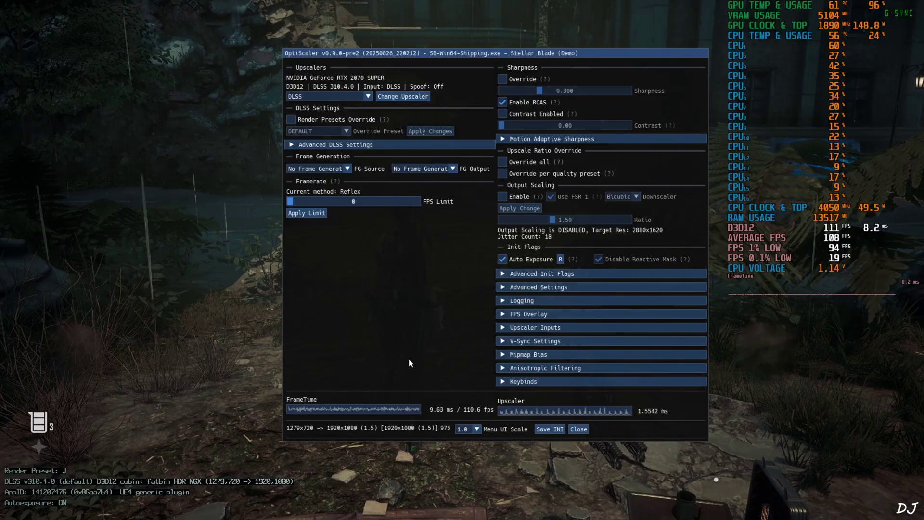
# Step: Enable OptiScaler's FPS overlay with the Full + Graph type and close the settings
pyautogui.click(511, 315)
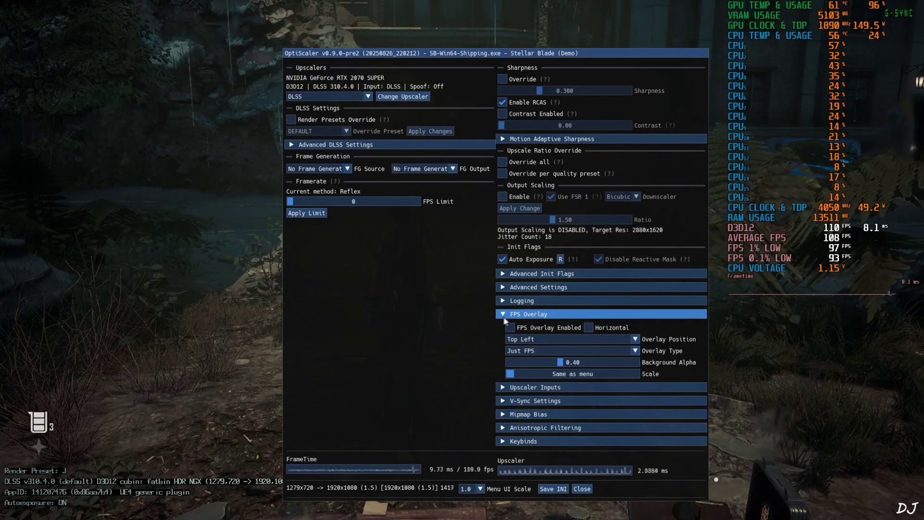
pyautogui.click(518, 328)
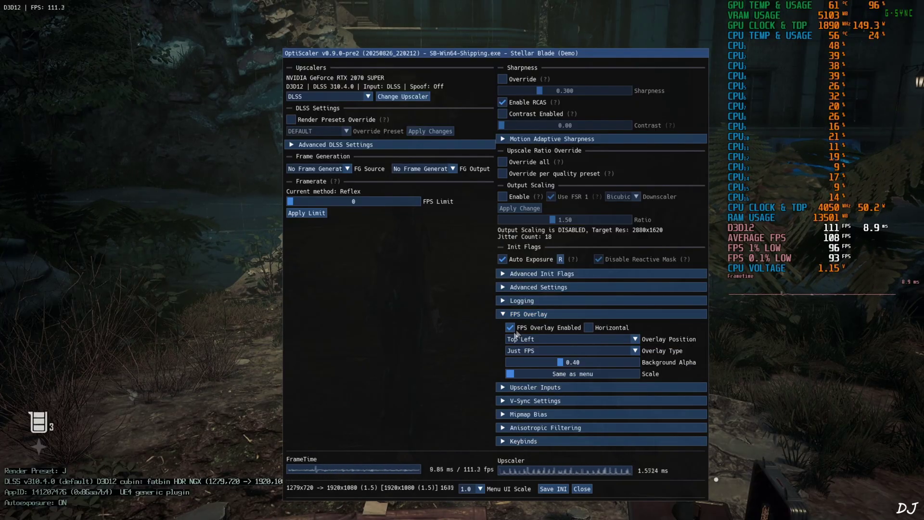
pyautogui.click(538, 349)
pyautogui.click(527, 407)
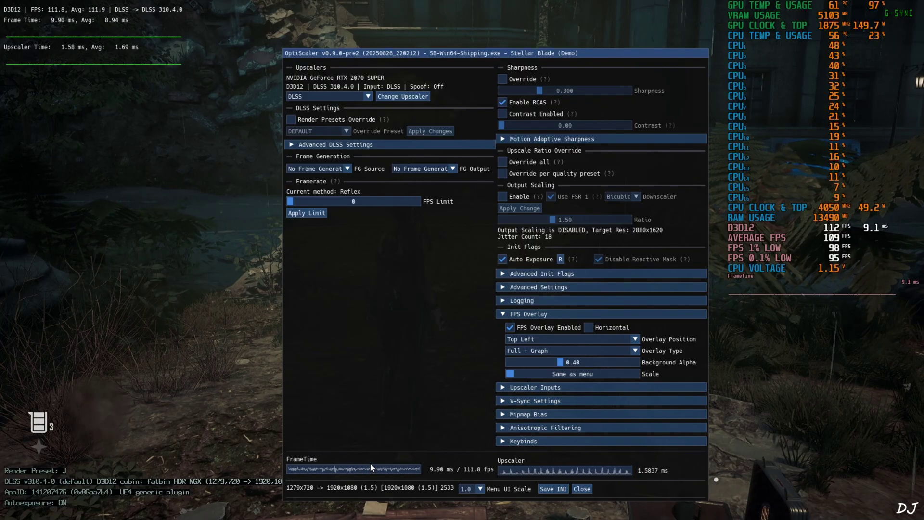
pyautogui.click(582, 489)
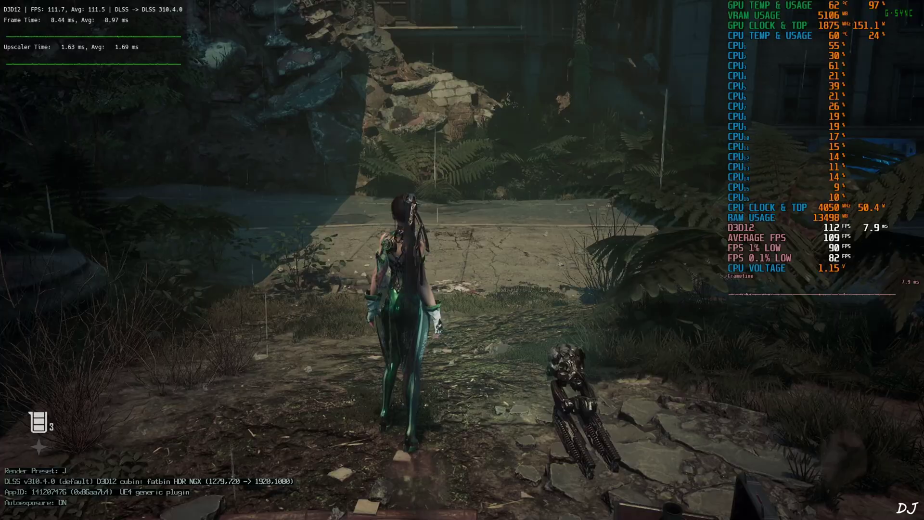
# Step: Override the DLSS render preset to PRESET K, apply it, and enable sharpness override
pyautogui.press('Insert')
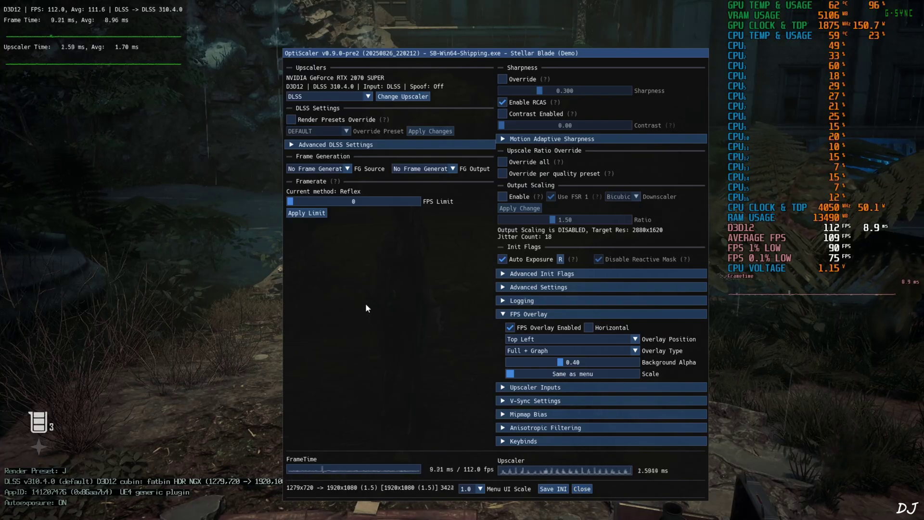
pyautogui.click(291, 120)
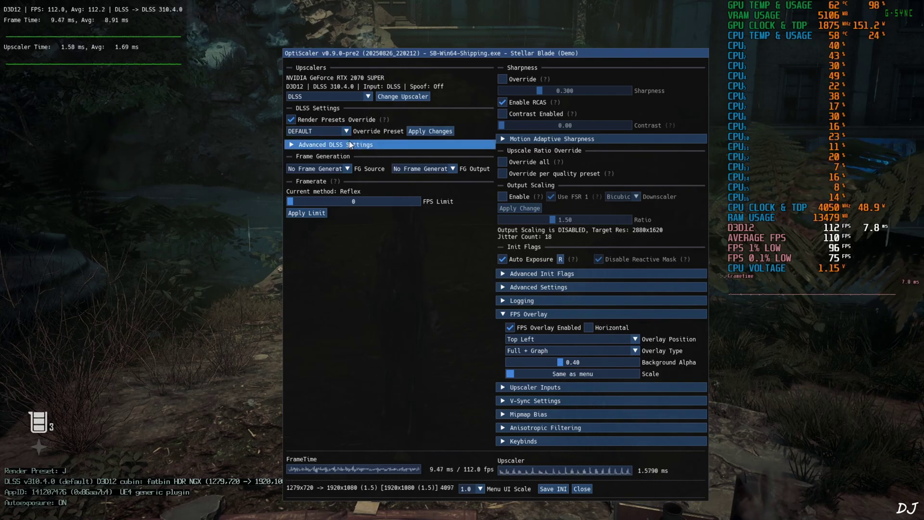
pyautogui.click(331, 132)
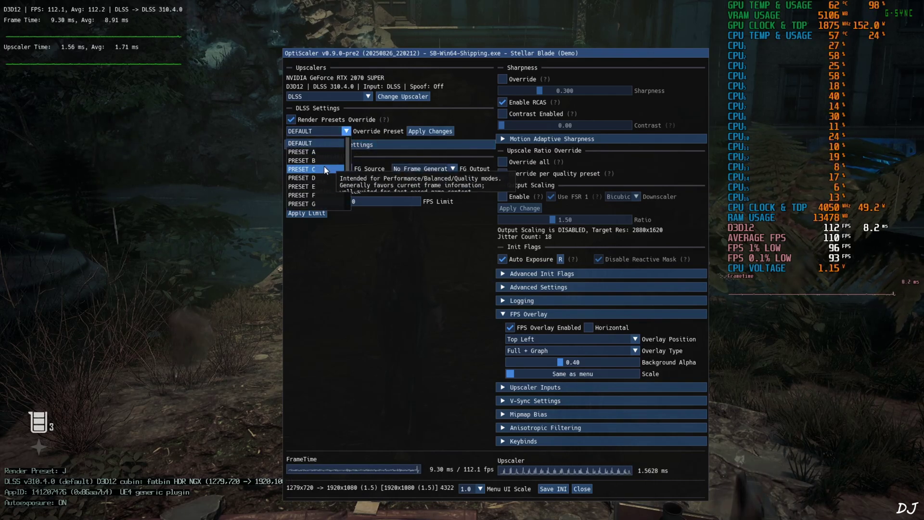
pyautogui.scroll(-3, 320, 173)
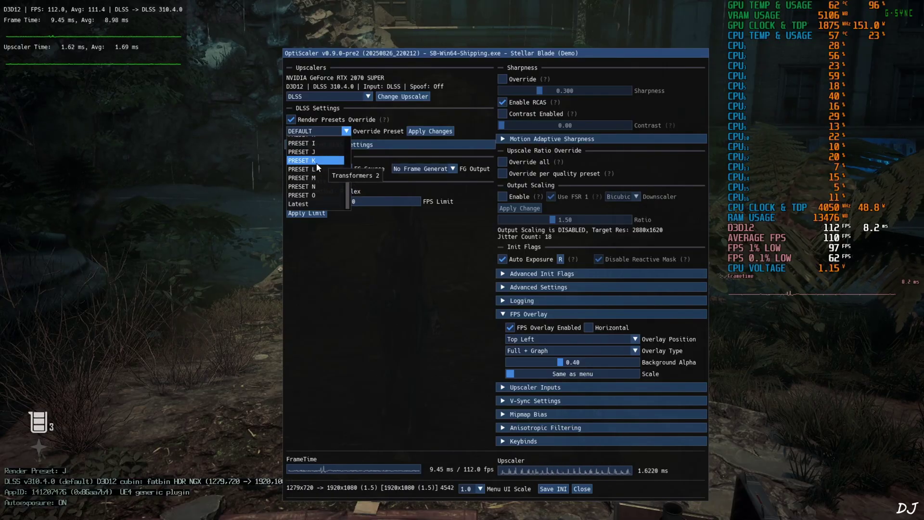
pyautogui.click(317, 161)
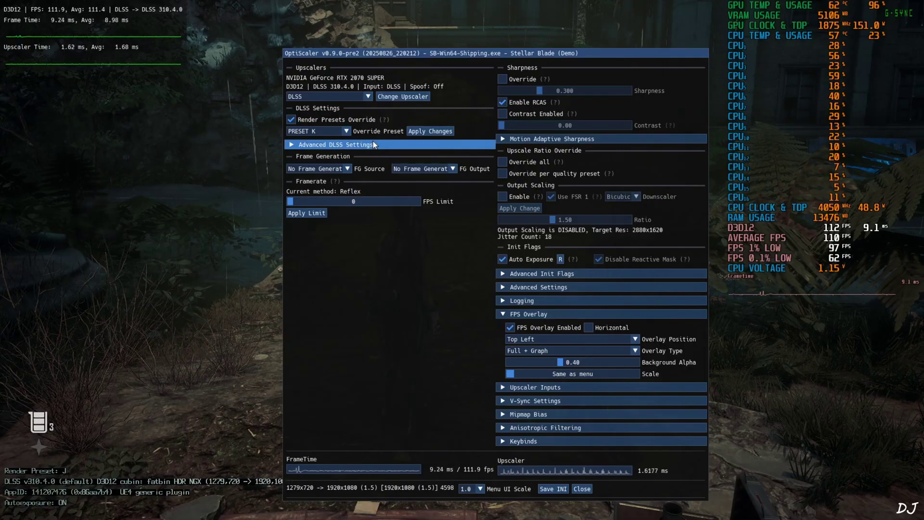
pyautogui.click(421, 133)
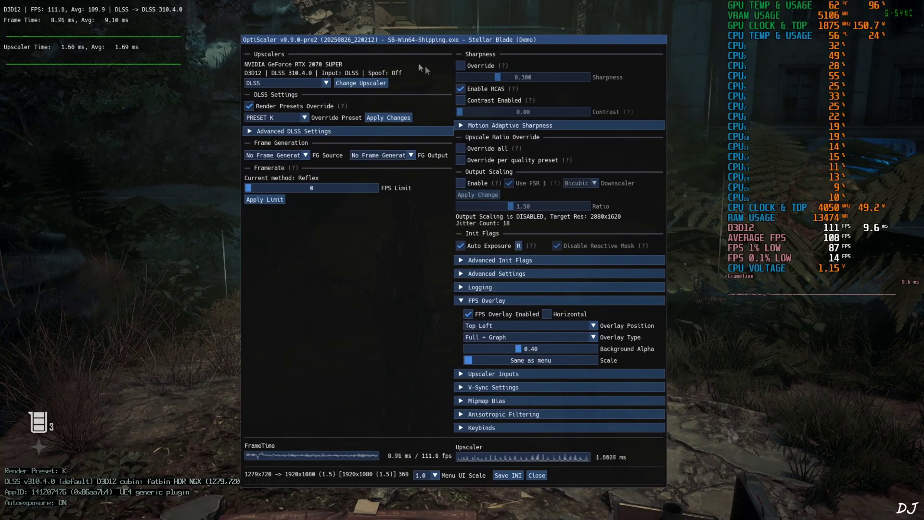
pyautogui.click(461, 67)
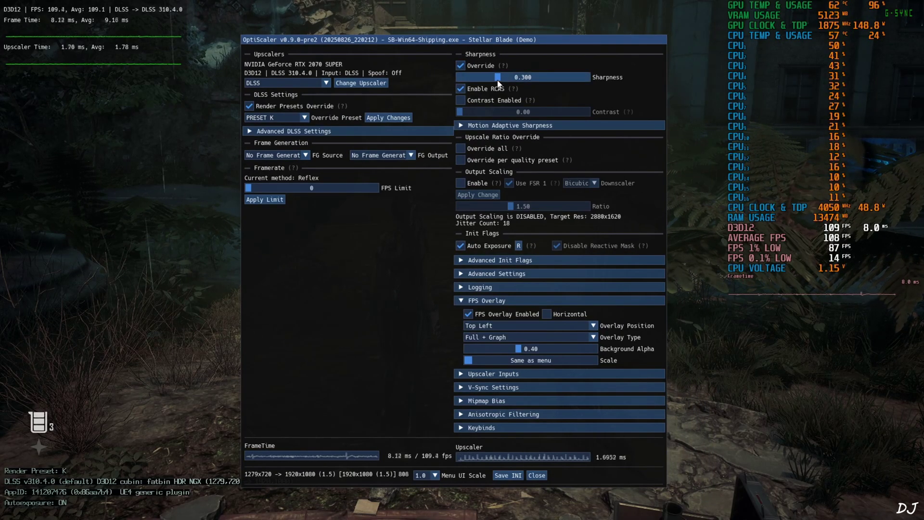
# Step: Raise OptiScaler sharpness from 0.300 to about 0.5 and close the settings
pyautogui.moveTo(498, 81); pyautogui.dragTo(524, 82)
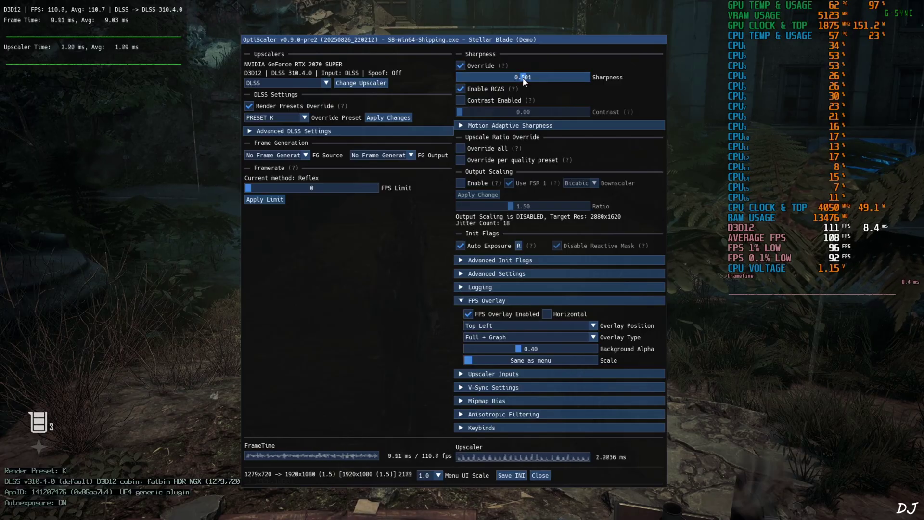
pyautogui.click(539, 476)
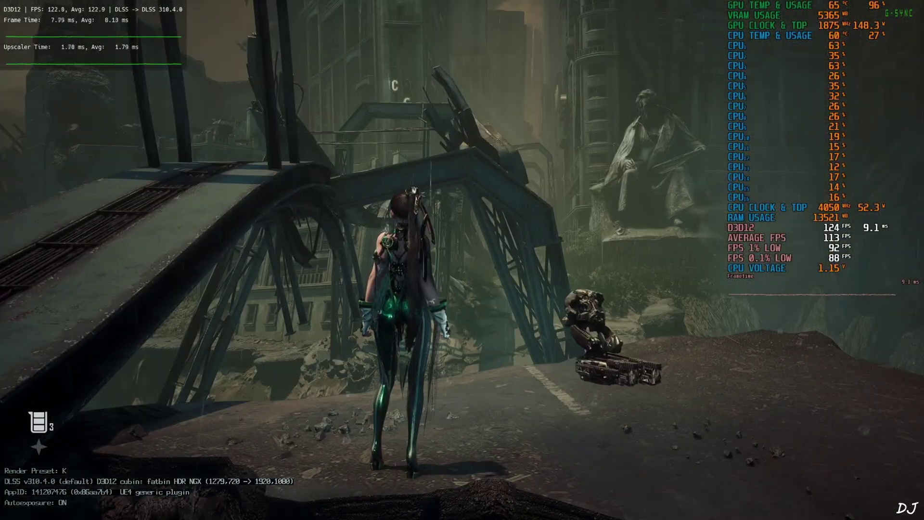
# Step: Set frame generation source to DLSSG via Streamline and output to XeFG, then close OptiScaler
pyautogui.press('Insert')
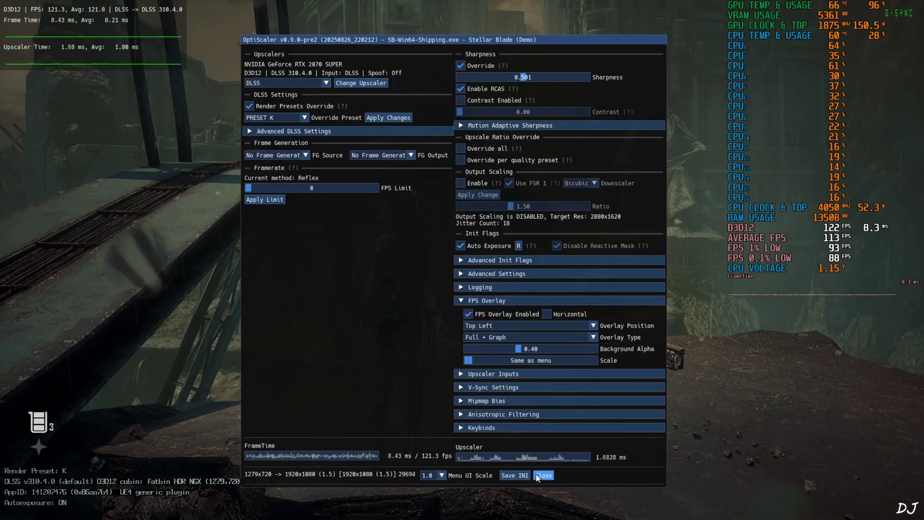
pyautogui.click(283, 157)
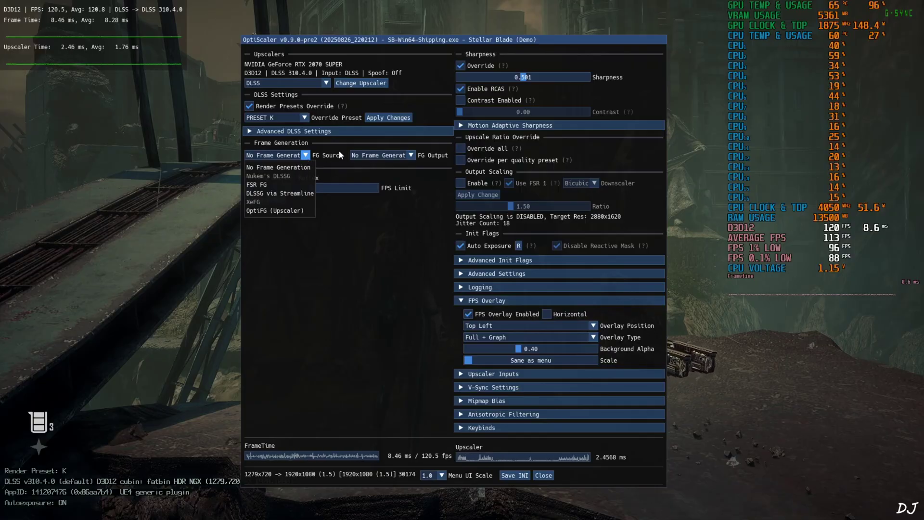
pyautogui.click(257, 194)
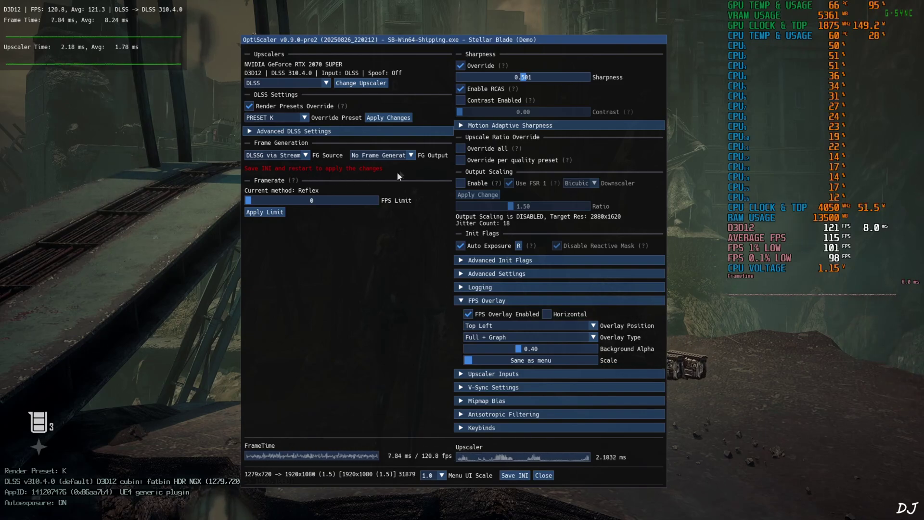
pyautogui.click(402, 155)
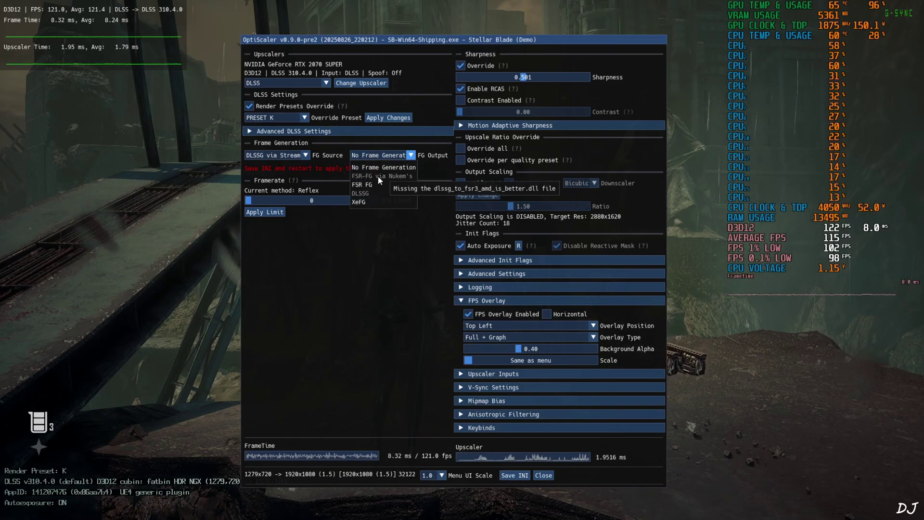
pyautogui.click(376, 206)
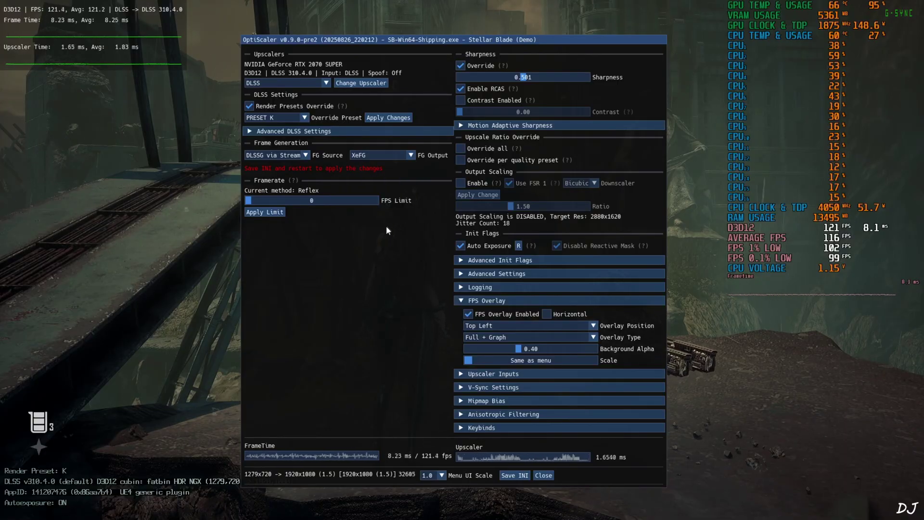
pyautogui.click(383, 155)
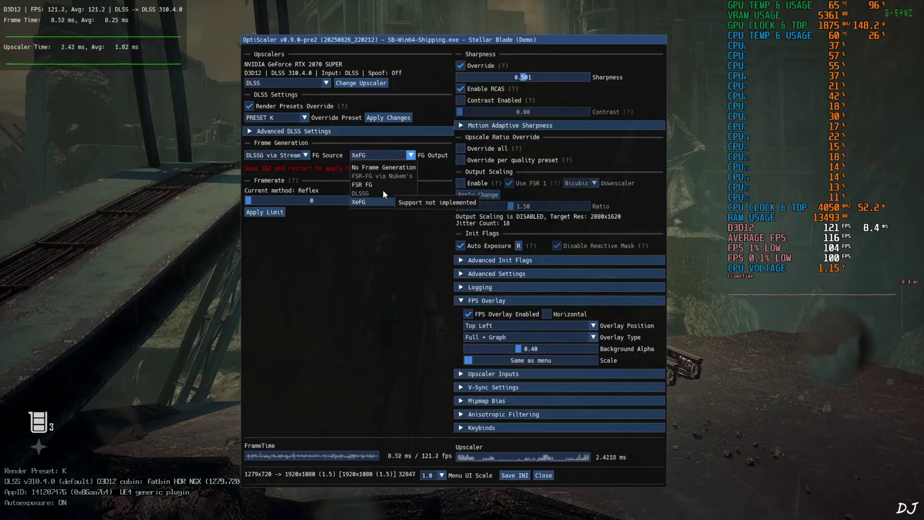
pyautogui.click(380, 157)
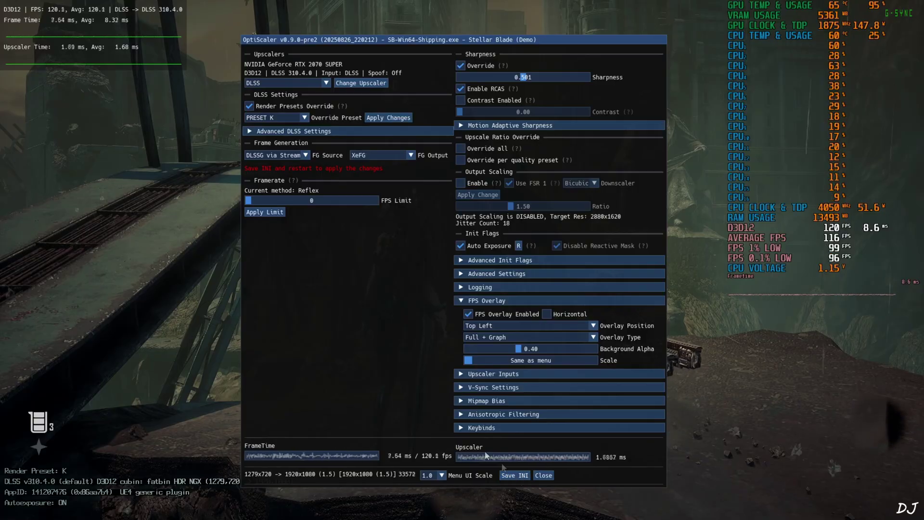
pyautogui.click(546, 476)
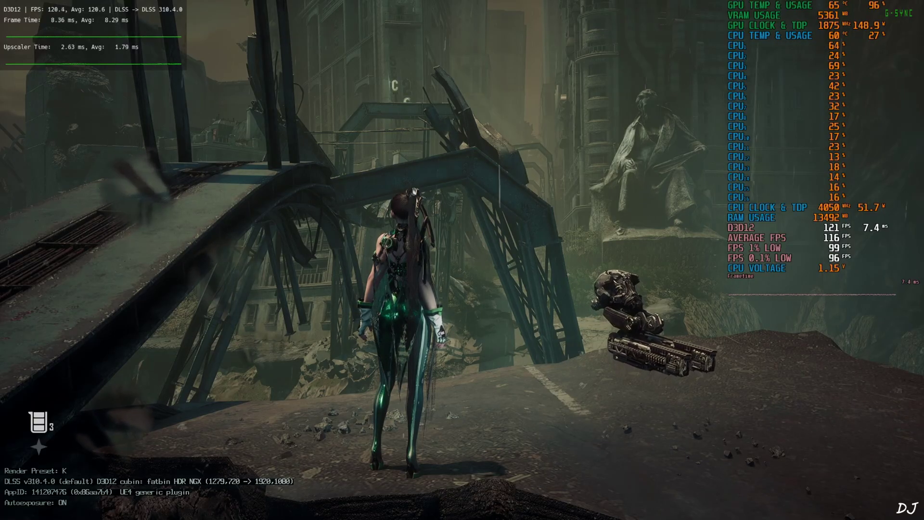
pyautogui.press('Escape')
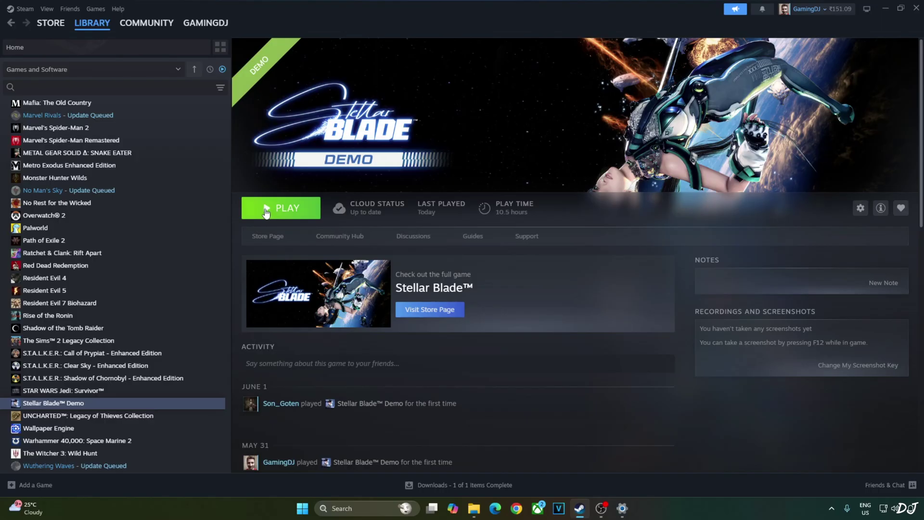
# Step: Relaunch Stellar Blade Demo from Steam and confirm NVIDIA DLSS Frame Generation stays at 2X
pyautogui.click(267, 212)
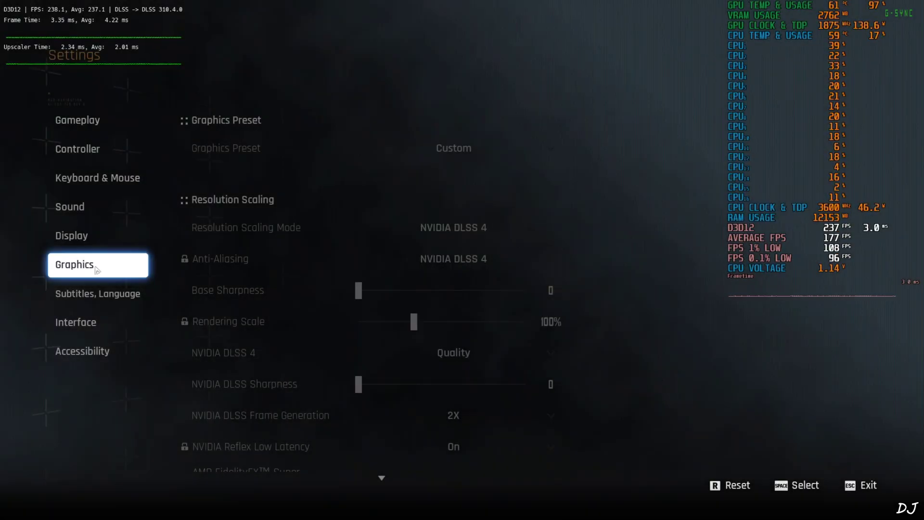
pyautogui.scroll(-2, 309, 320)
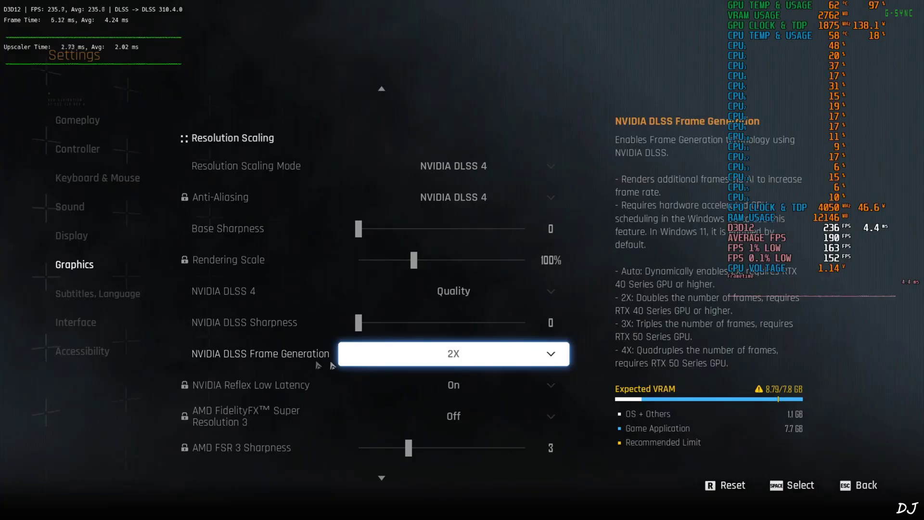
pyautogui.click(399, 355)
pyautogui.click(457, 407)
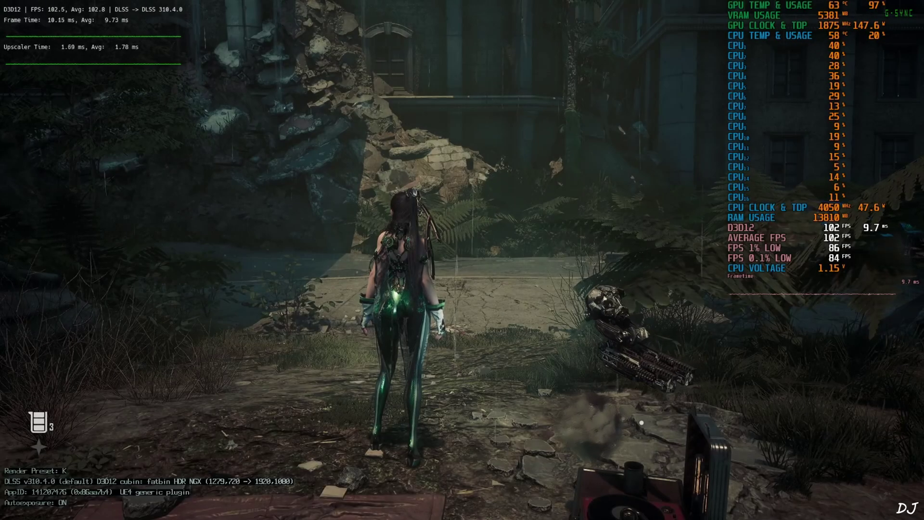
# Step: In the OptiScaler overlay, activate XeFG frame generation and enable its Debug View
pyautogui.press('Insert')
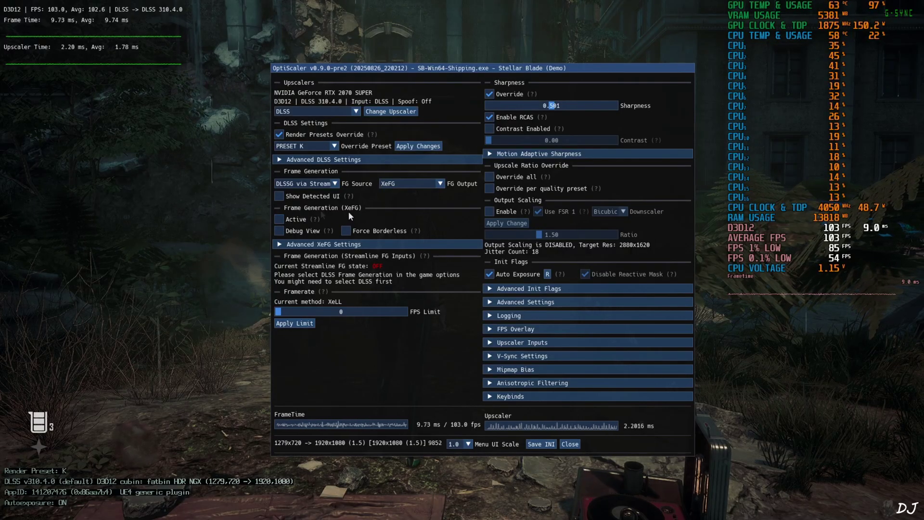
pyautogui.click(279, 219)
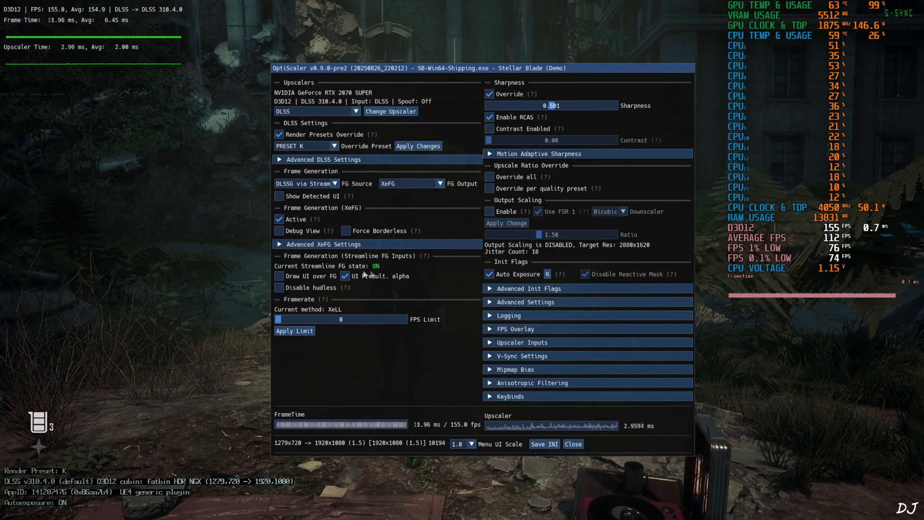
pyautogui.moveTo(142, 58)
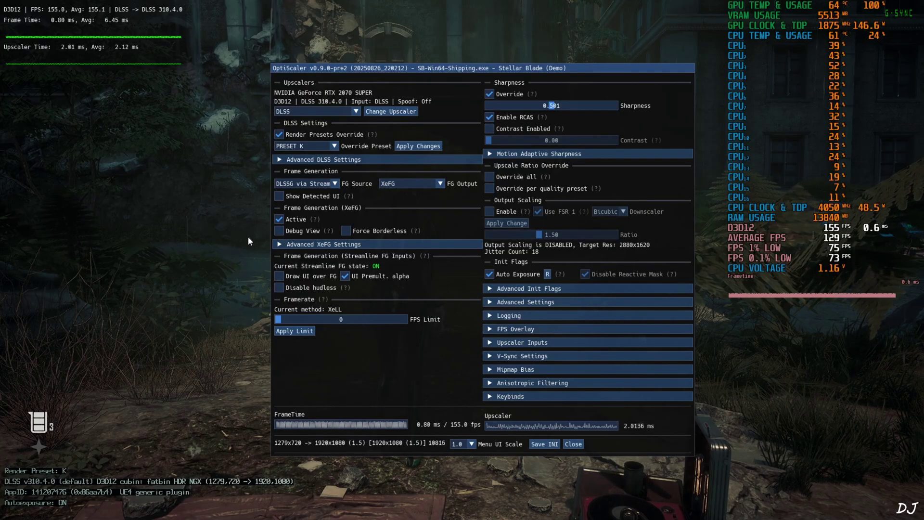
pyautogui.click(280, 231)
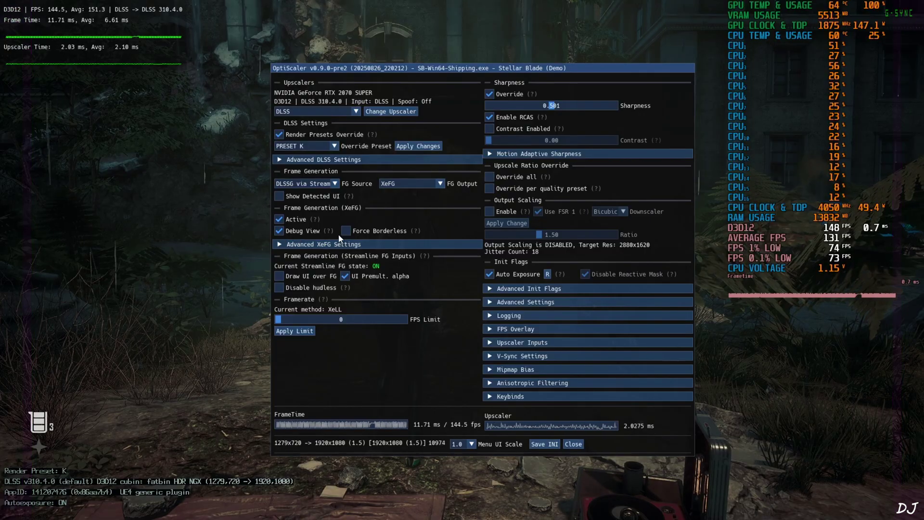
# Step: Close the OptiScaler settings and run the character through the level
pyautogui.click(573, 444)
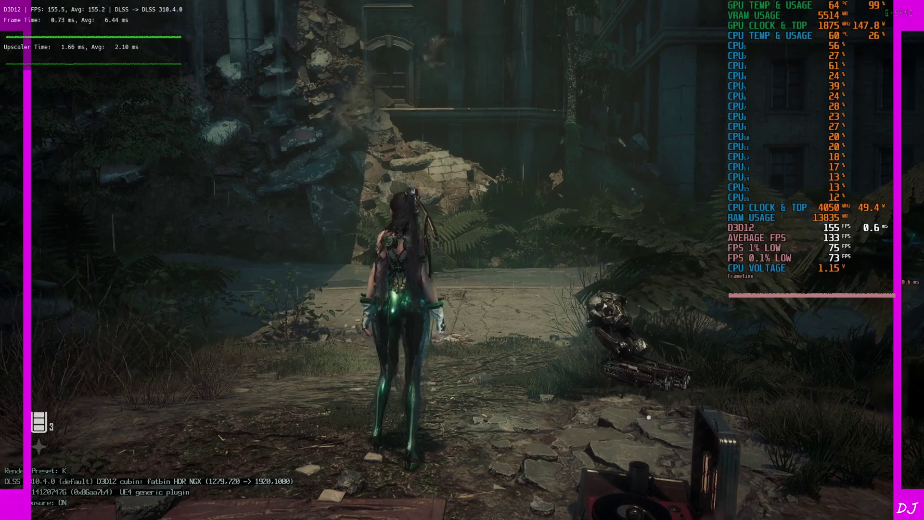
pyautogui.press('w')
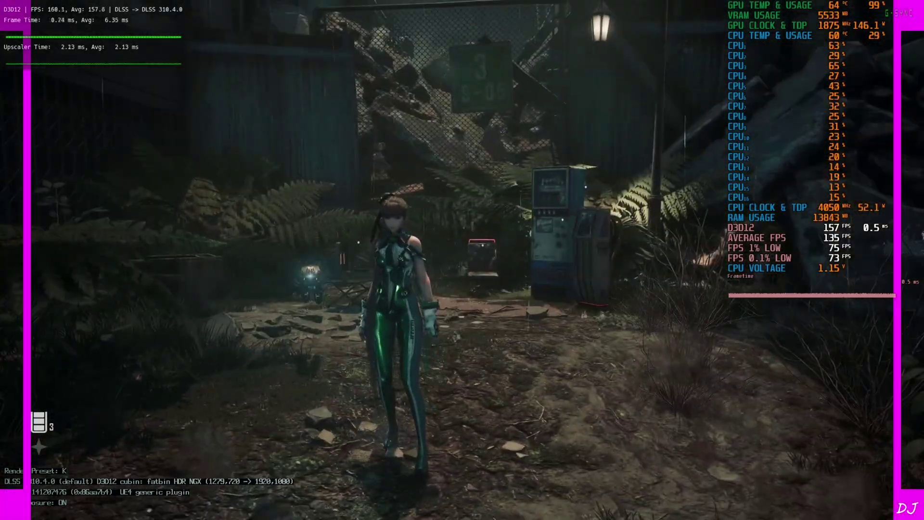
pyautogui.press('s')
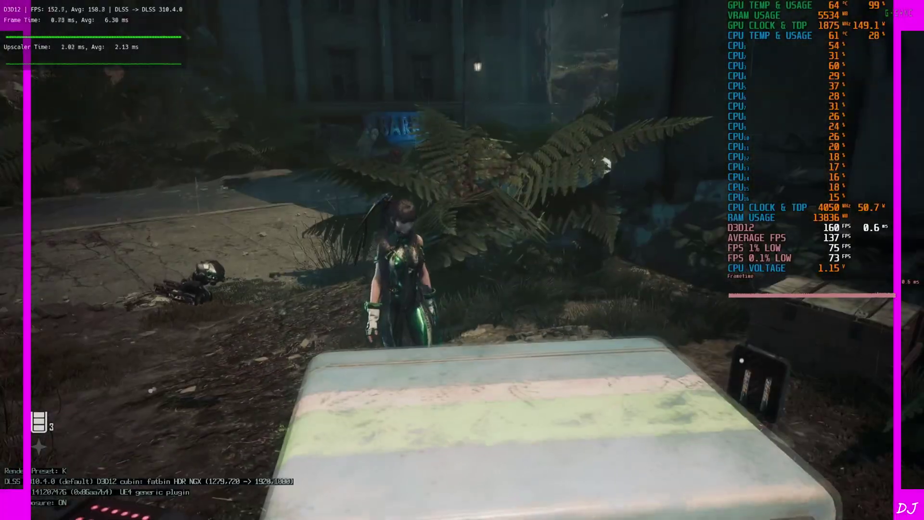
pyautogui.press('w')
# Step: Reopen OptiScaler with Insert, turn off the XeFG Debug View, and close the overlay
pyautogui.press('Insert')
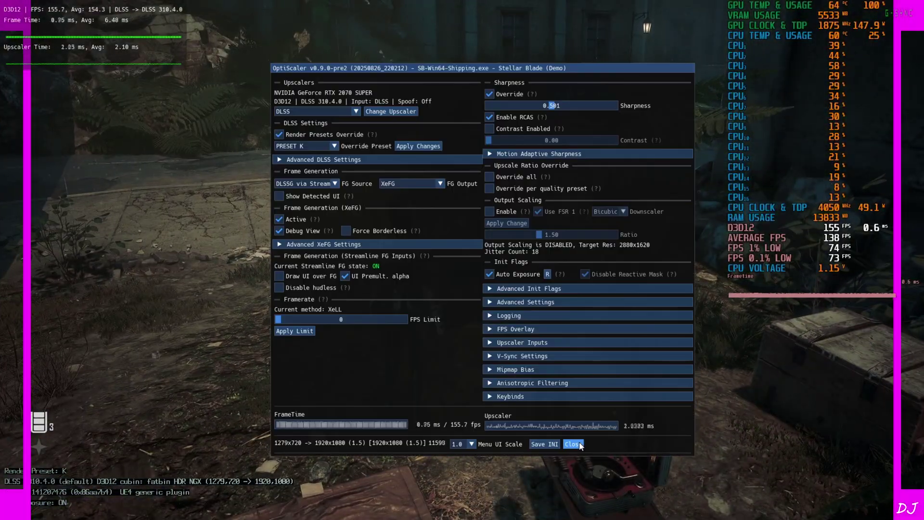
pyautogui.click(279, 231)
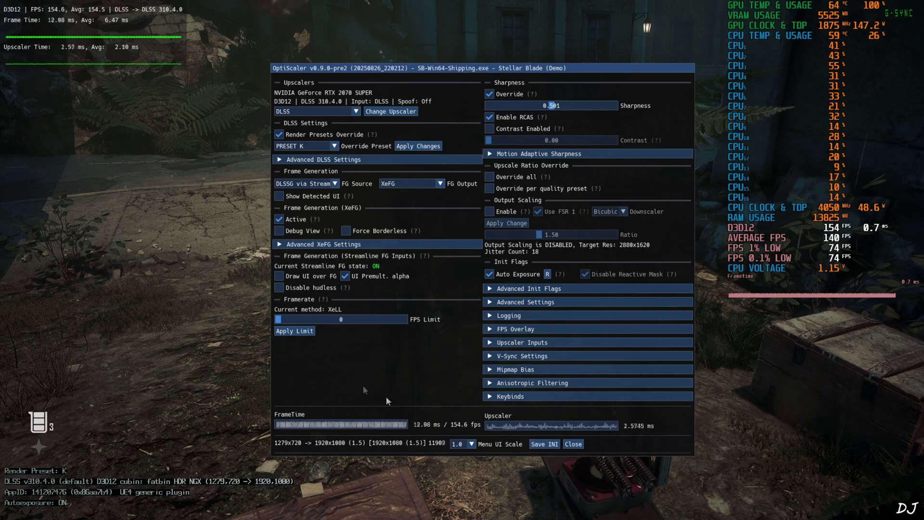
pyautogui.click(573, 444)
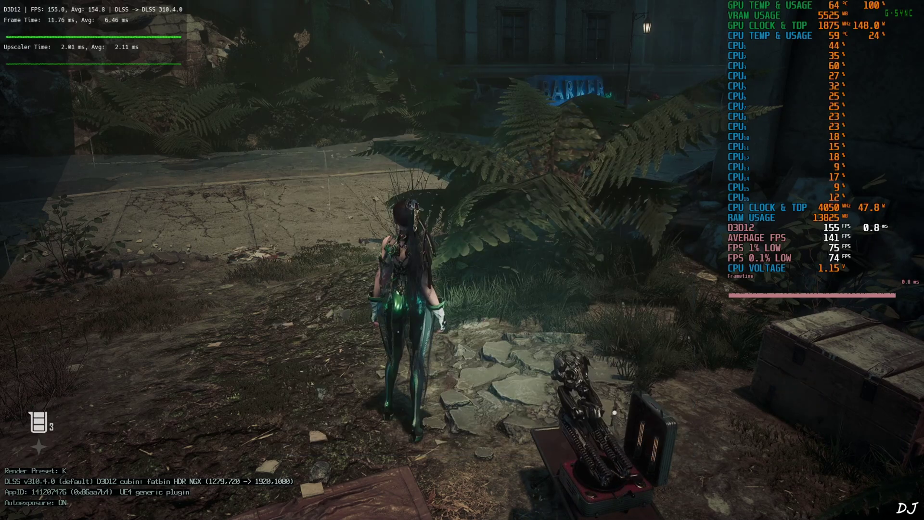
pyautogui.press('super')
# Step: Launch XeSS Inspector, attach it to SB-Win64-Shipping.exe from all processes, and view XeLL Context #1
pyautogui.click(463, 509)
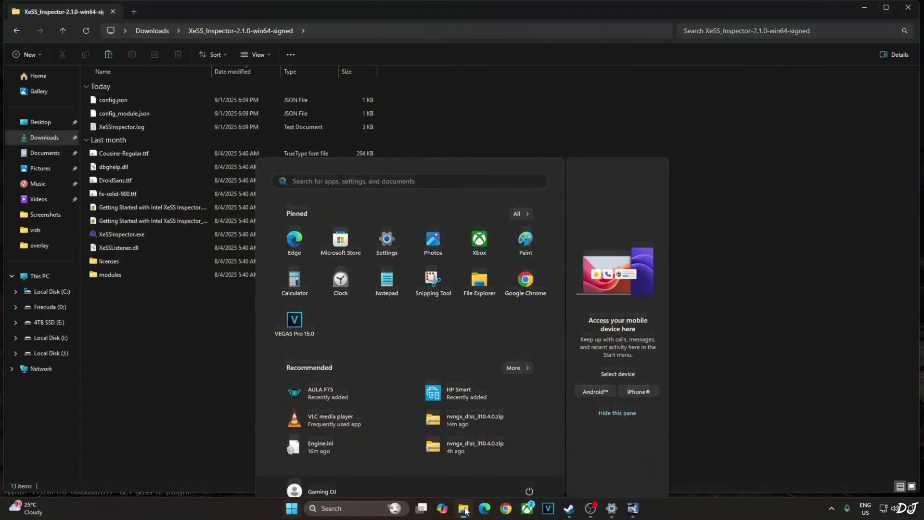
pyautogui.doubleClick(121, 235)
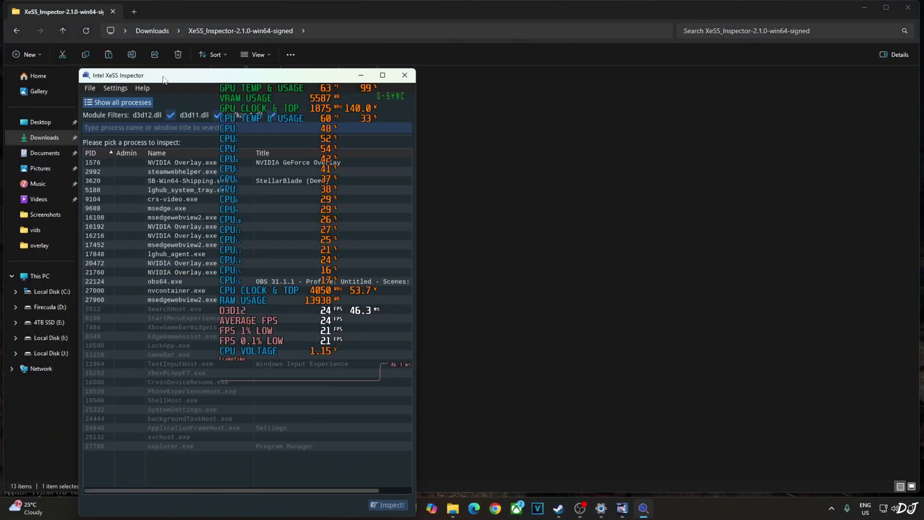
pyautogui.moveTo(164, 80); pyautogui.dragTo(167, 72)
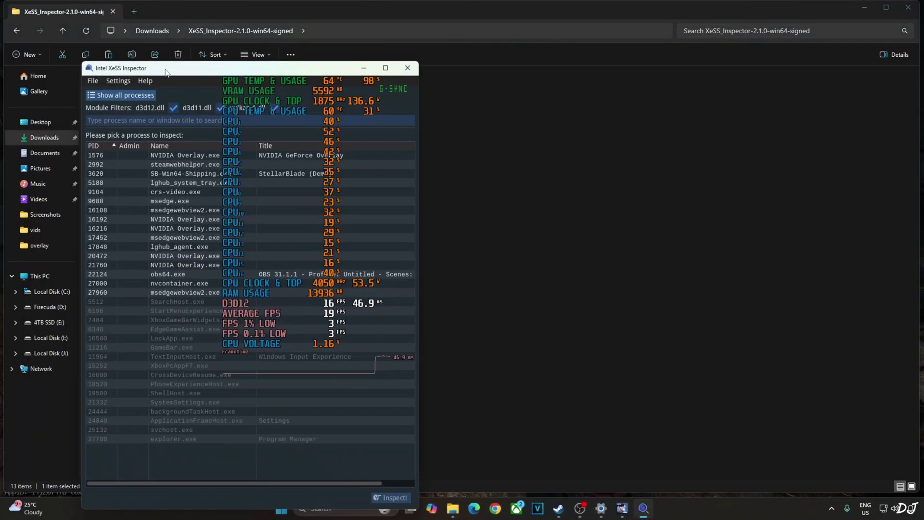
pyautogui.click(114, 96)
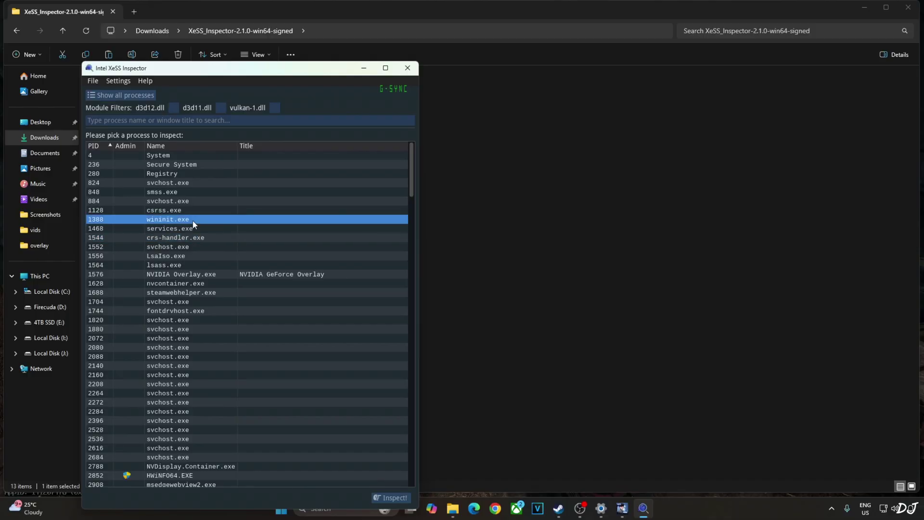
pyautogui.scroll(-5, 200, 297)
pyautogui.scroll(-7, 199, 295)
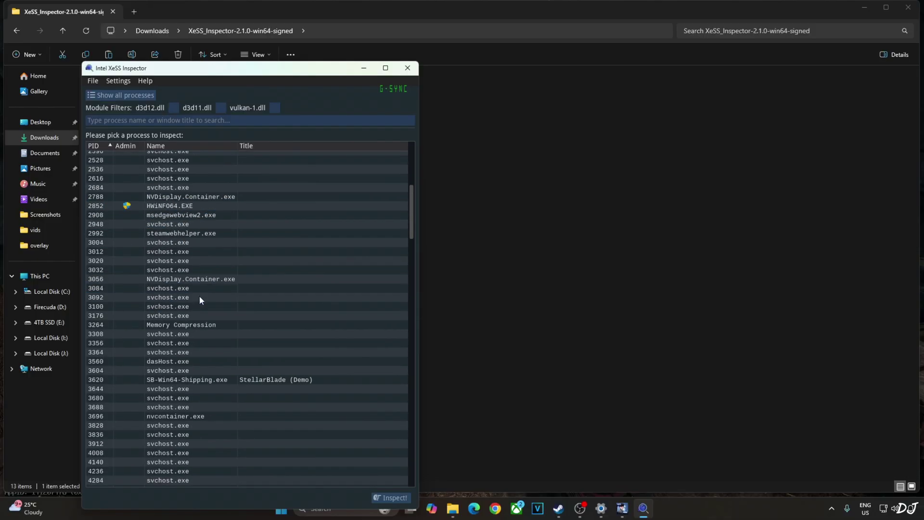
pyautogui.doubleClick(271, 343)
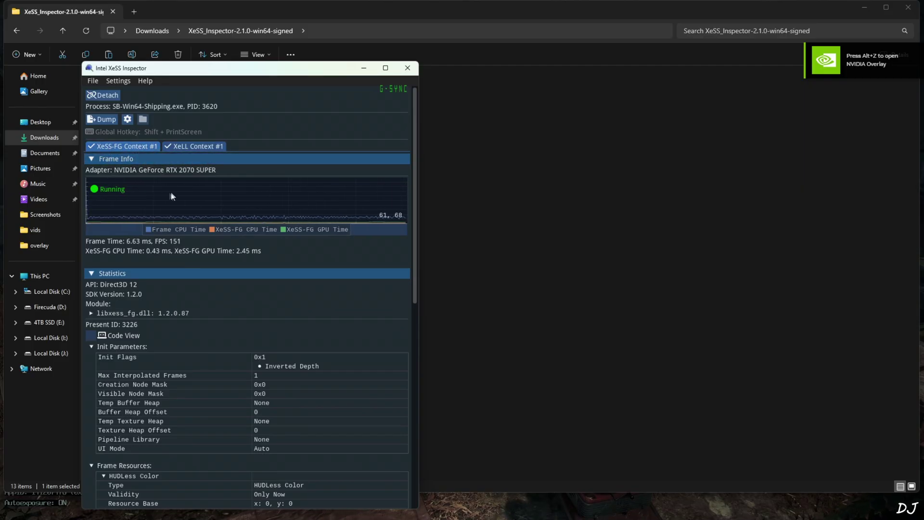
pyautogui.click(188, 148)
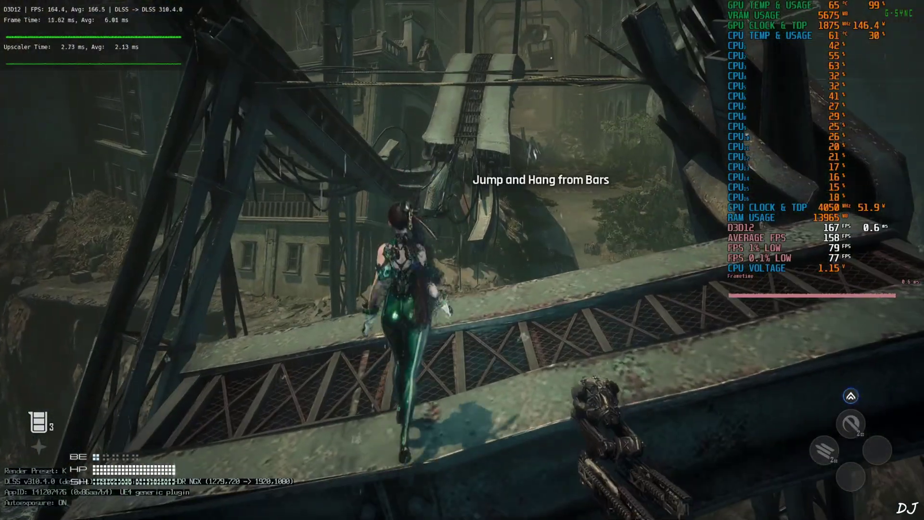
# Step: Hang from the rope bar, drop onto the bridge, and run around its bend to the enemy
pyautogui.press('space')
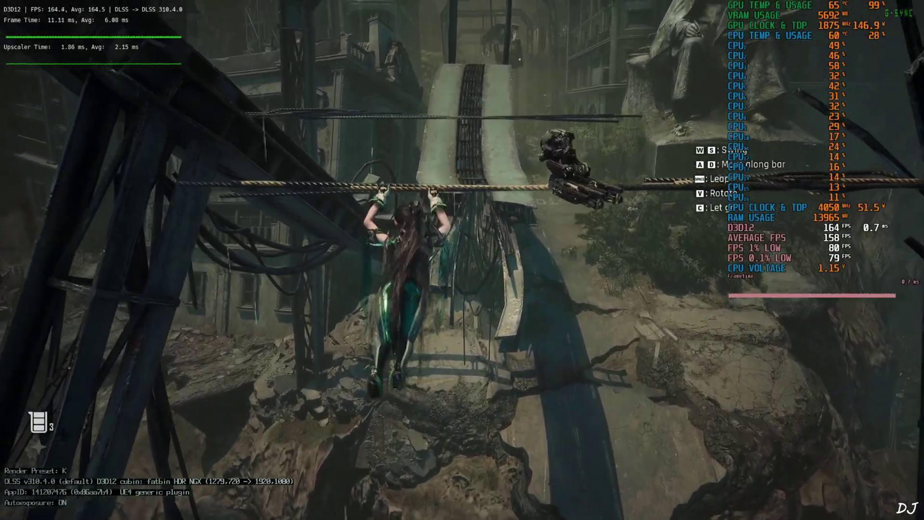
pyautogui.press('w')
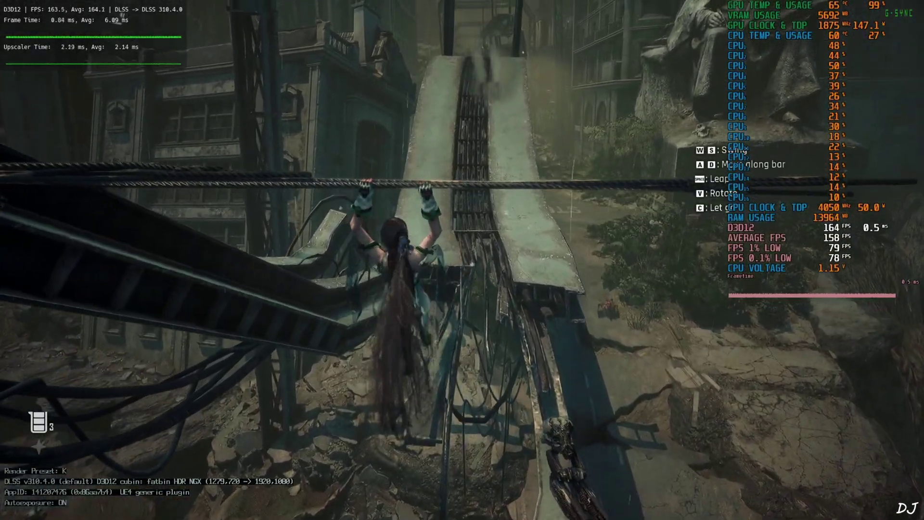
pyautogui.press('c')
pyautogui.press('w')
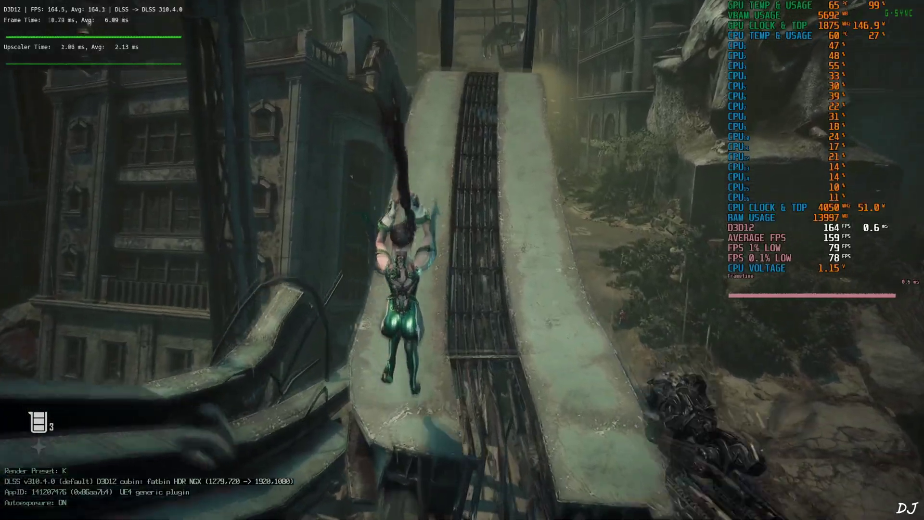
pyautogui.press('w')
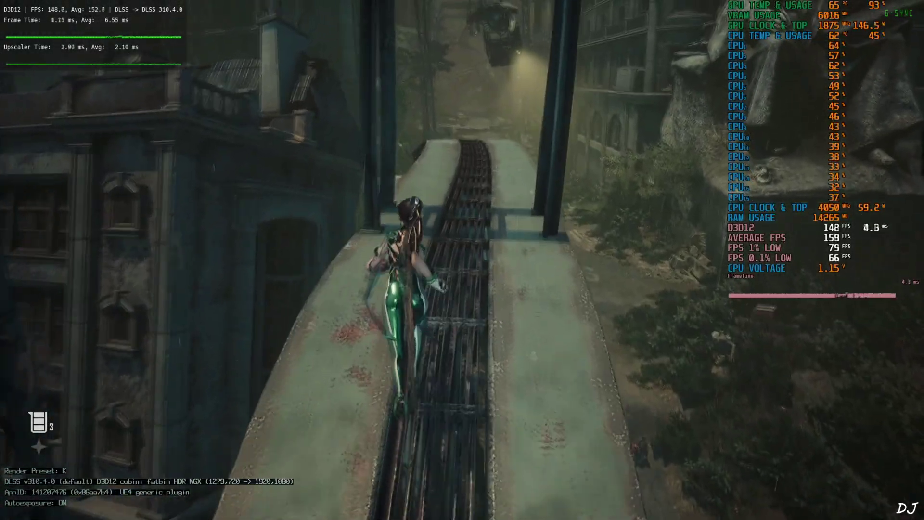
pyautogui.press('w')
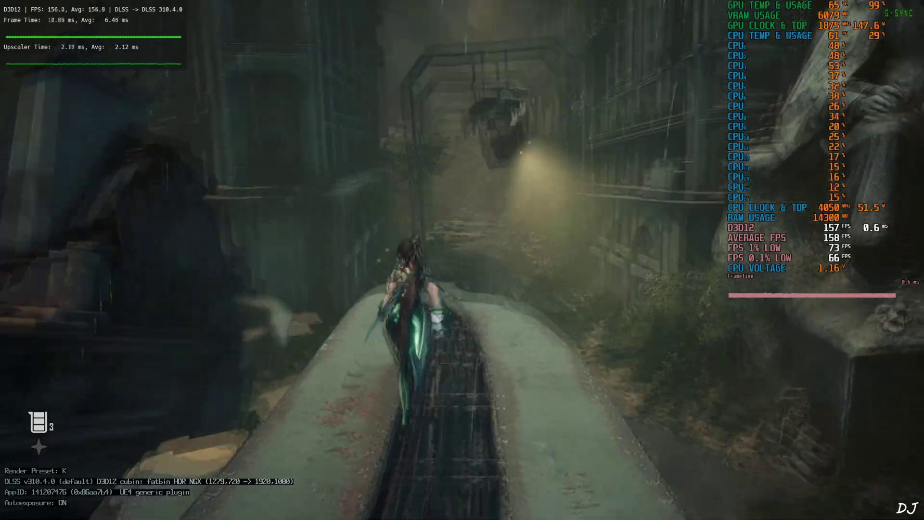
pyautogui.press('w')
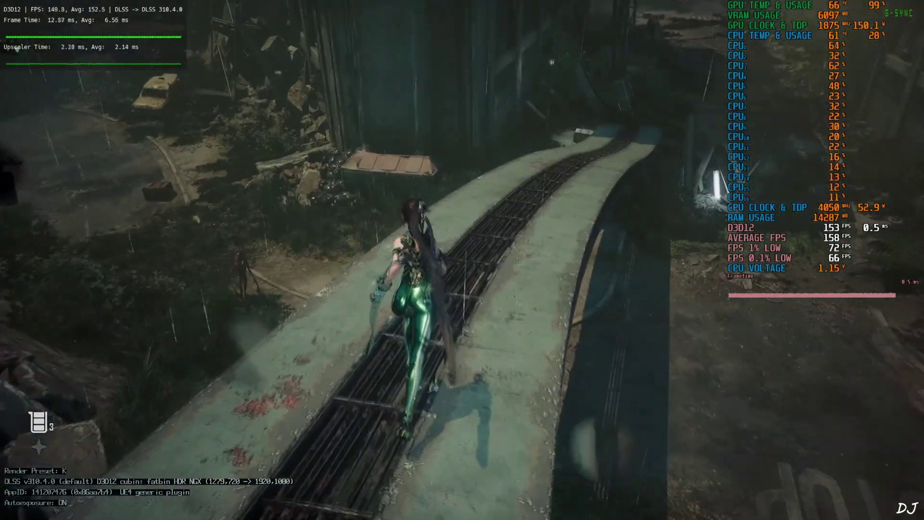
pyautogui.press('w')
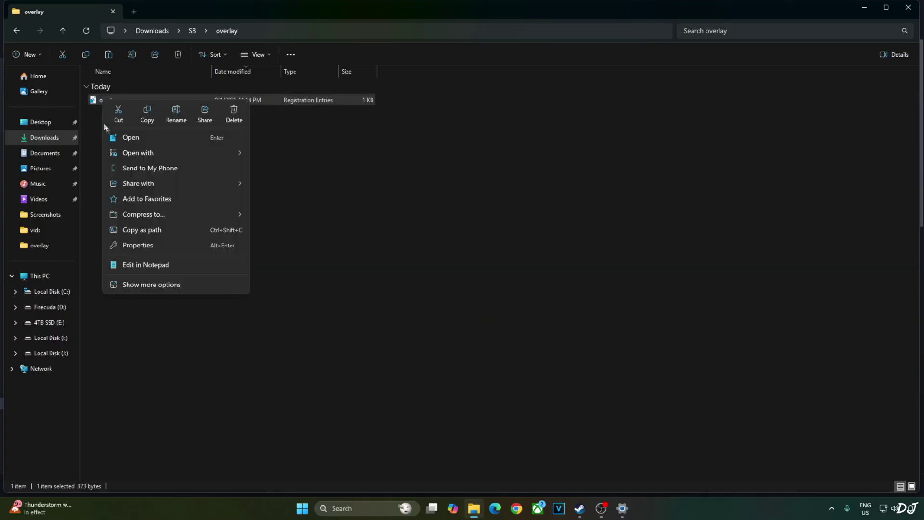
# Step: Save overlay.reg in Notepad with ShowDlssIndicator set to dword:00000000, then close Notepad
pyautogui.moveTo(131, 153)
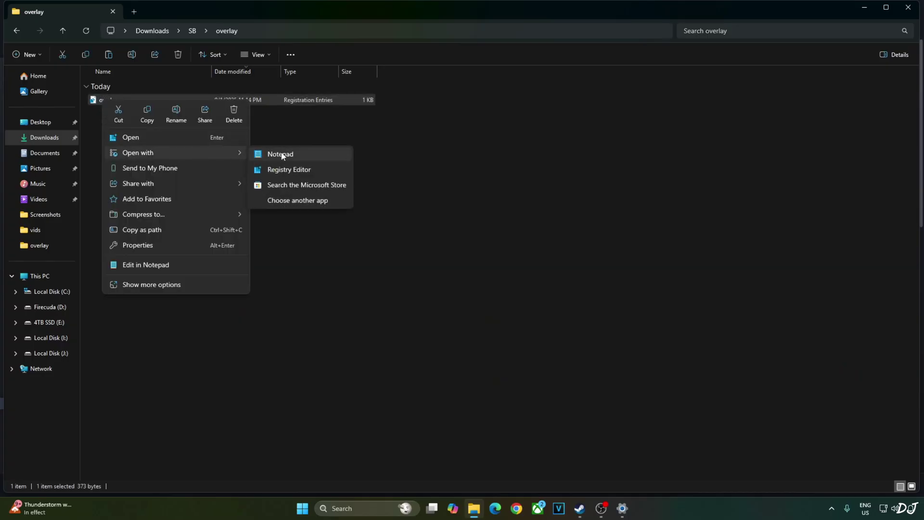
pyautogui.click(262, 155)
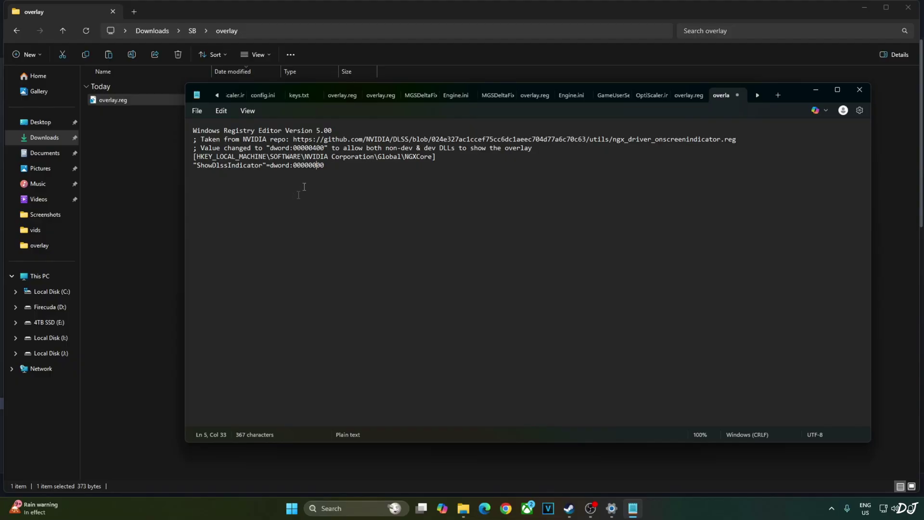
pyautogui.click(193, 111)
pyautogui.click(207, 204)
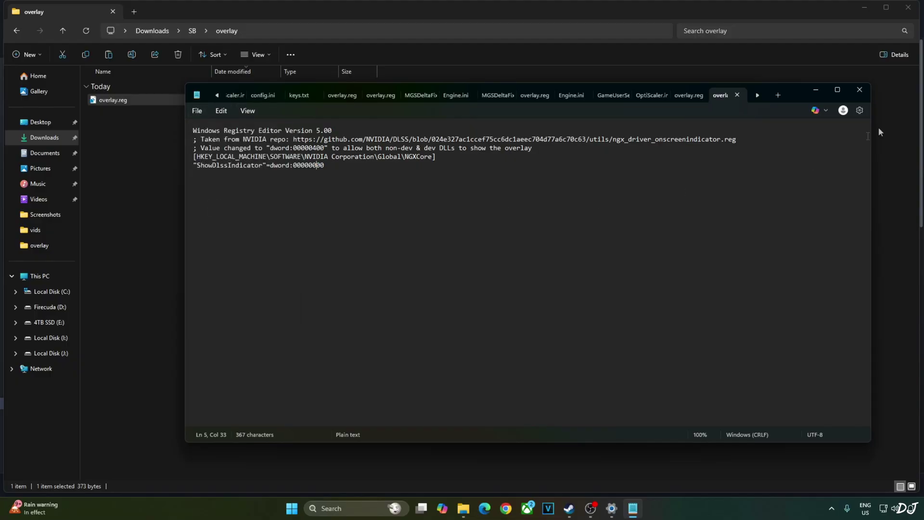
pyautogui.click(860, 90)
# Step: Merge overlay.reg into the registry, confirming the import and dismissing the success message
pyautogui.rightClick(113, 102)
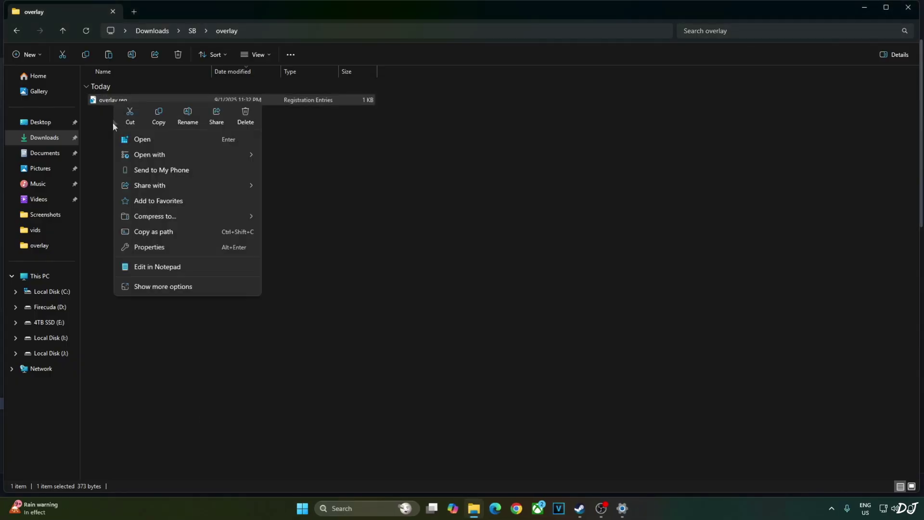
pyautogui.click(137, 140)
pyautogui.click(532, 262)
pyautogui.click(558, 256)
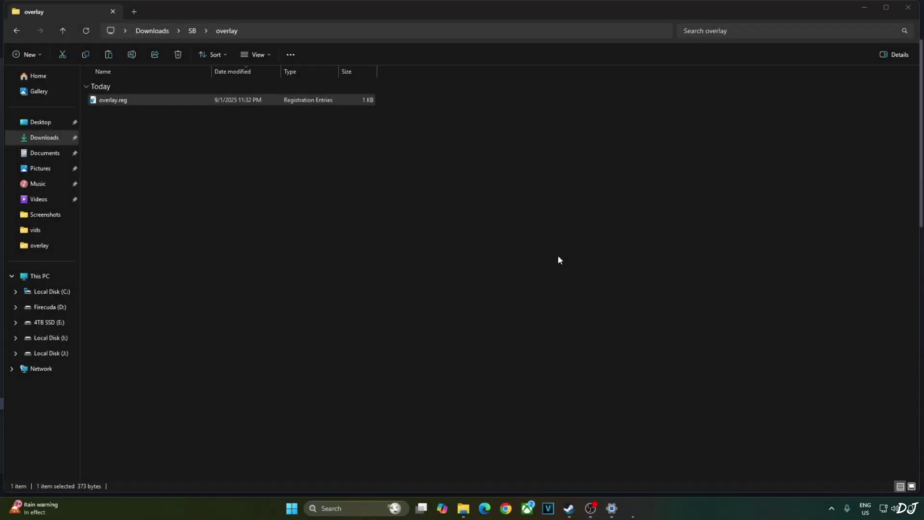
pyautogui.click(474, 288)
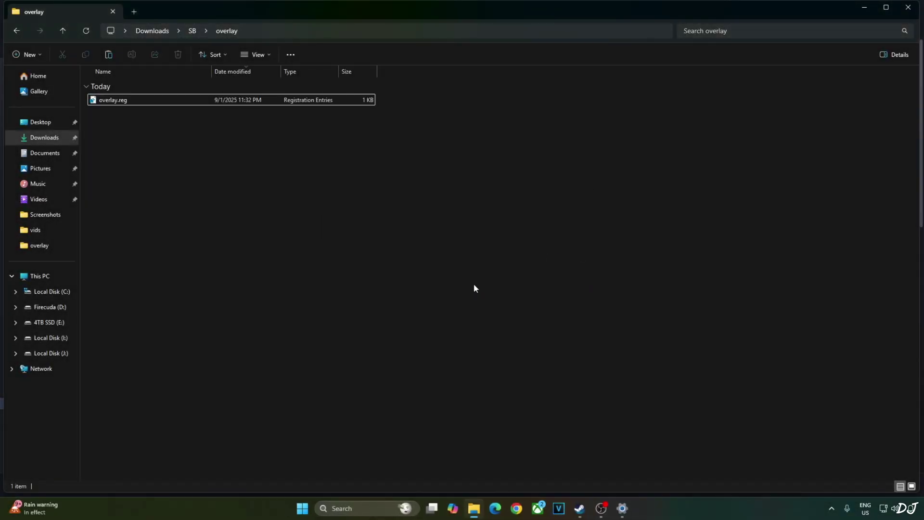